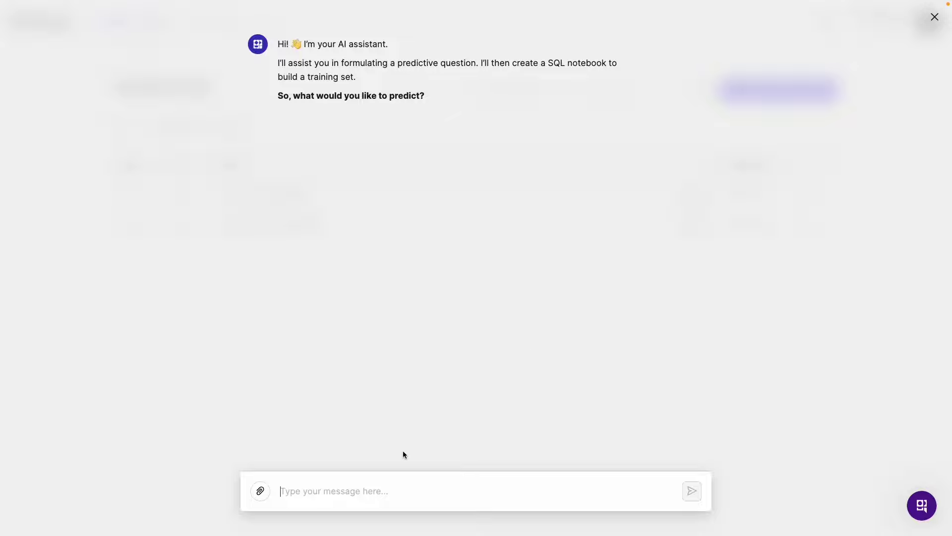
Send 'customer churn' to the AI assistant as the prediction goal
{"action": "type", "text": "customer churn"}
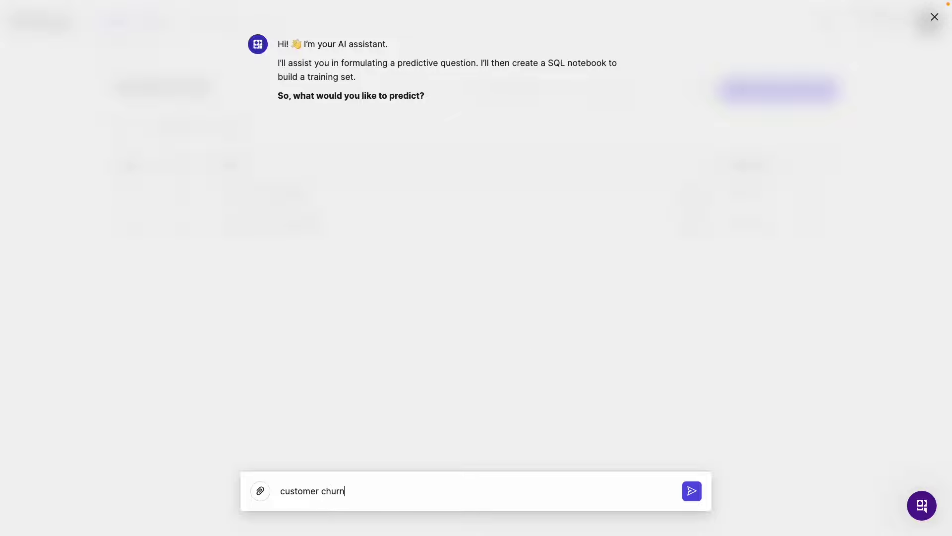
{"action": "key", "text": "Return"}
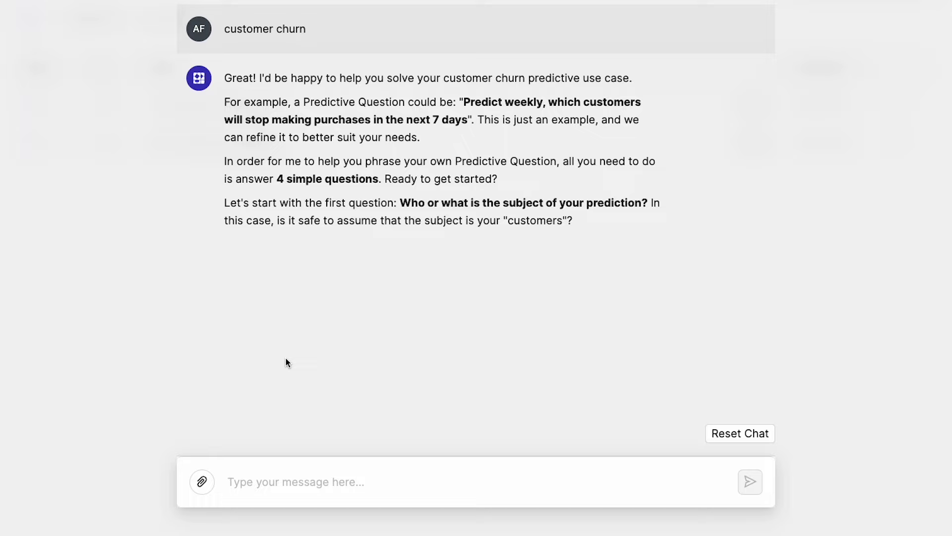
Reply 'yes' to confirm customers as the subject, then 'stop making purchases' as the activity
{"action": "type", "text": "yes"}
{"action": "key", "text": "Return"}
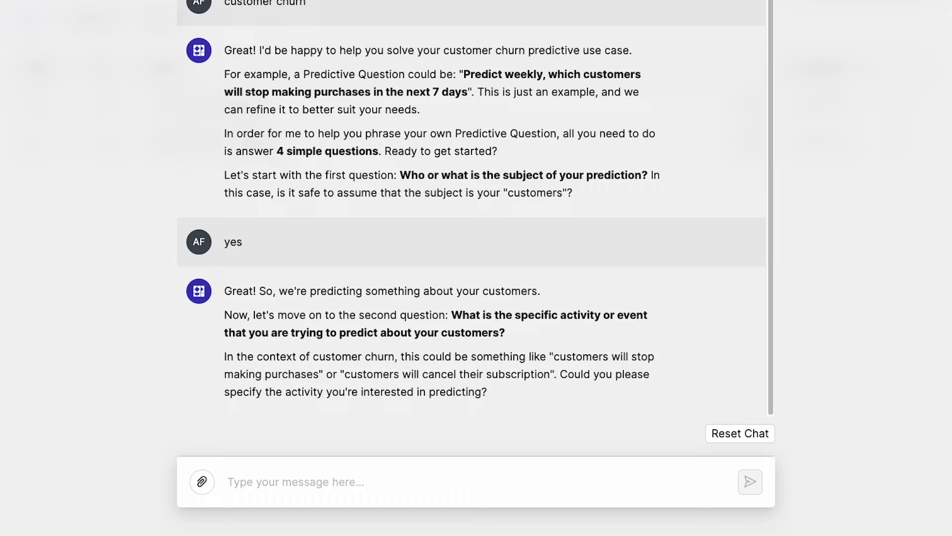
{"action": "type", "text": "s"}
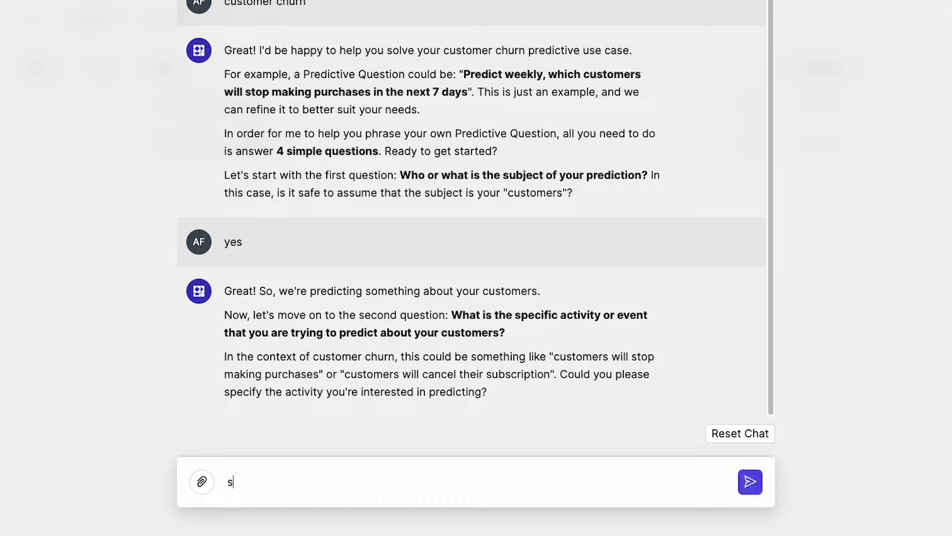
{"action": "type", "text": "top making purchases"}
{"action": "key", "text": "Return"}
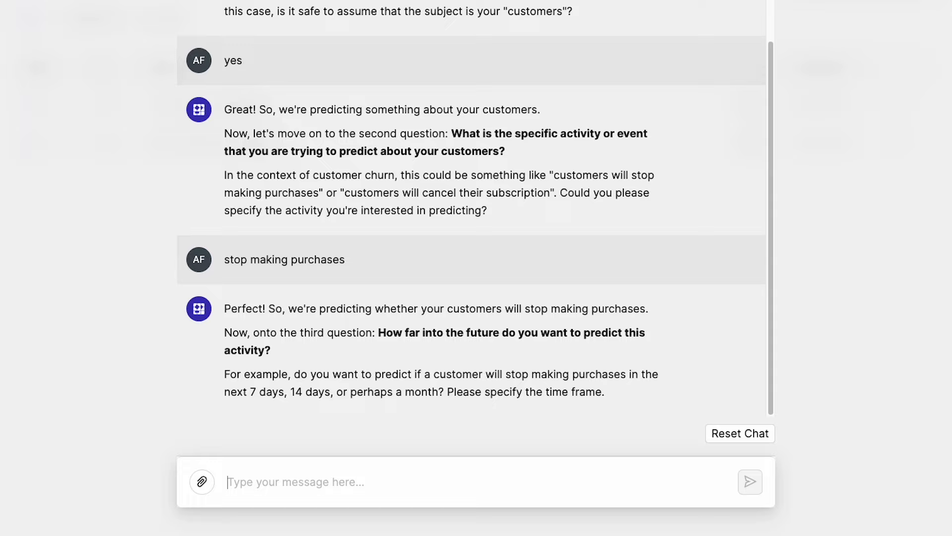
Answer 'month' for the prediction horizon and 'monthly' for the prediction cadence
{"action": "type", "text": "month"}
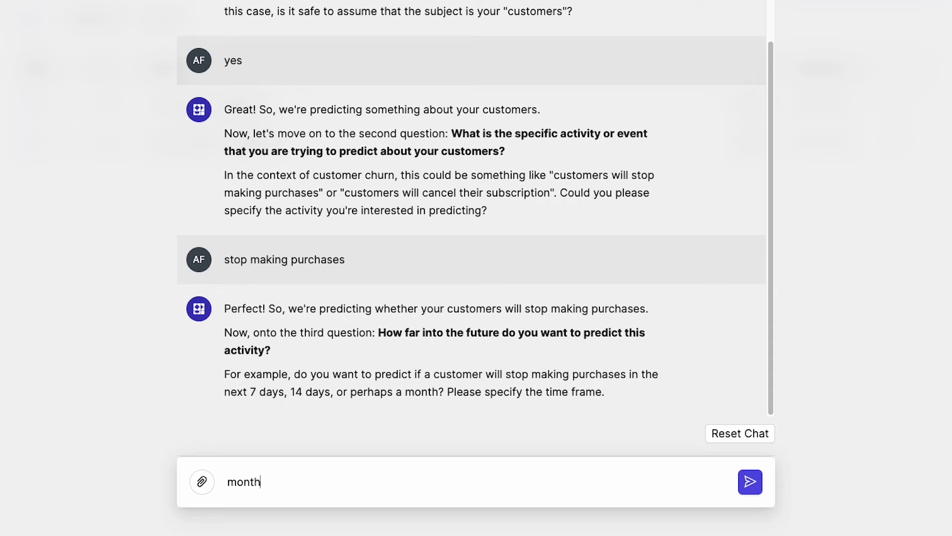
{"action": "key", "text": "Return"}
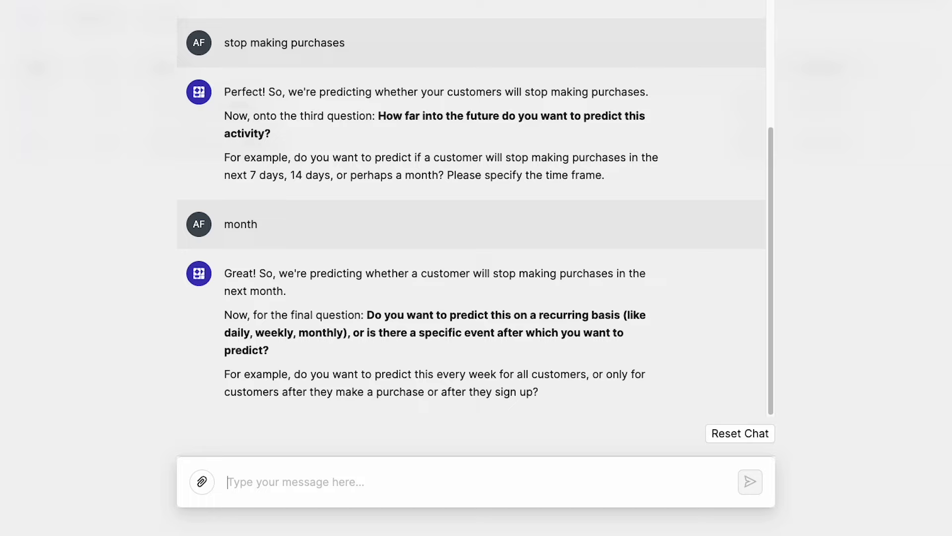
{"action": "type", "text": "monthly"}
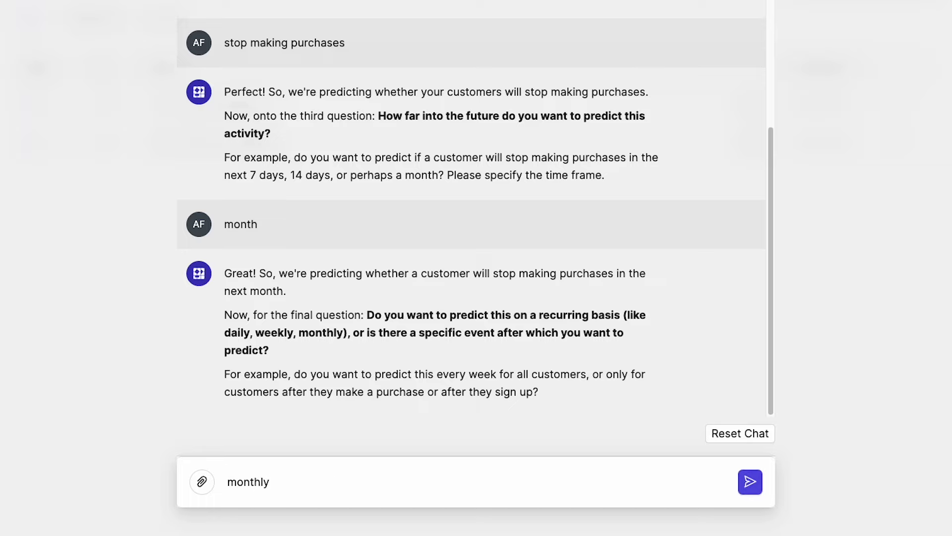
{"action": "key", "text": "Return"}
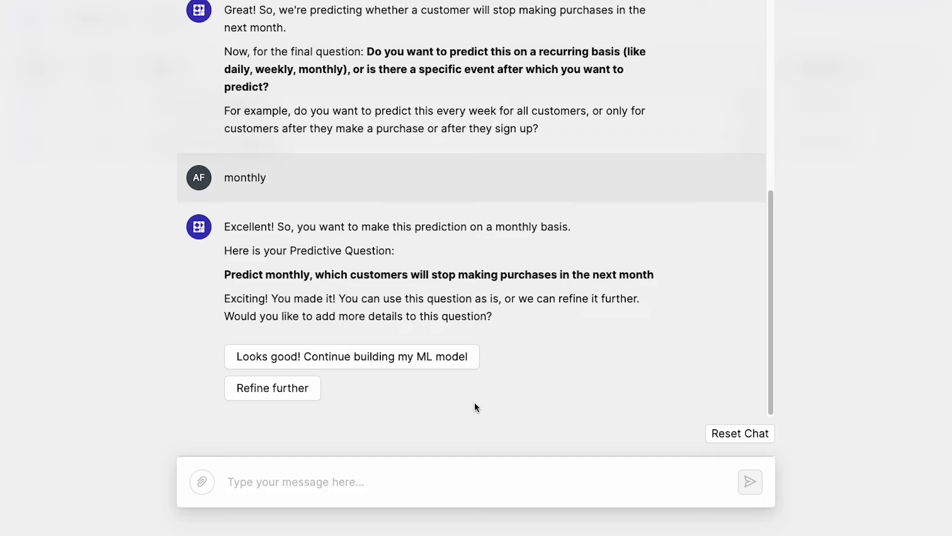
Approve the predictive question and choose to continue building with your own data
{"action": "left_click", "coordinate": [392, 356]}
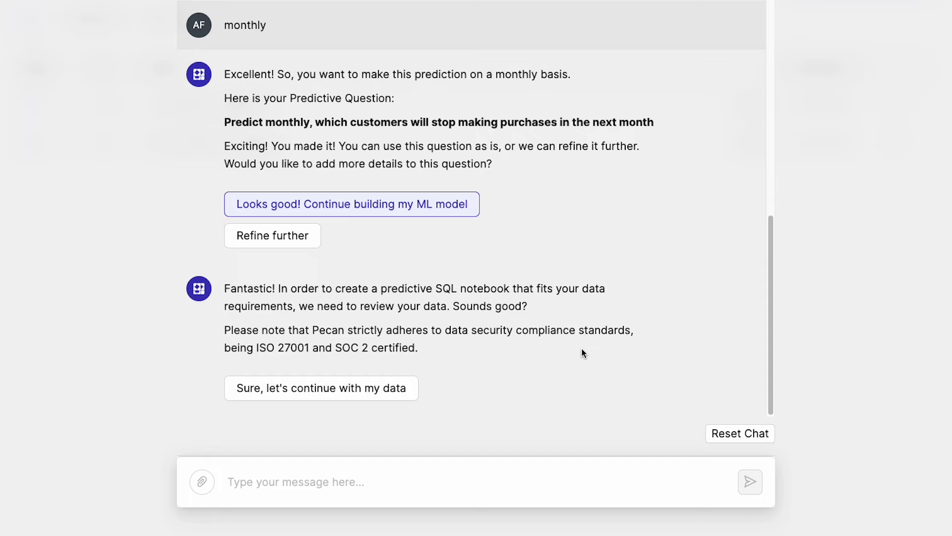
{"action": "left_click", "coordinate": [366, 394]}
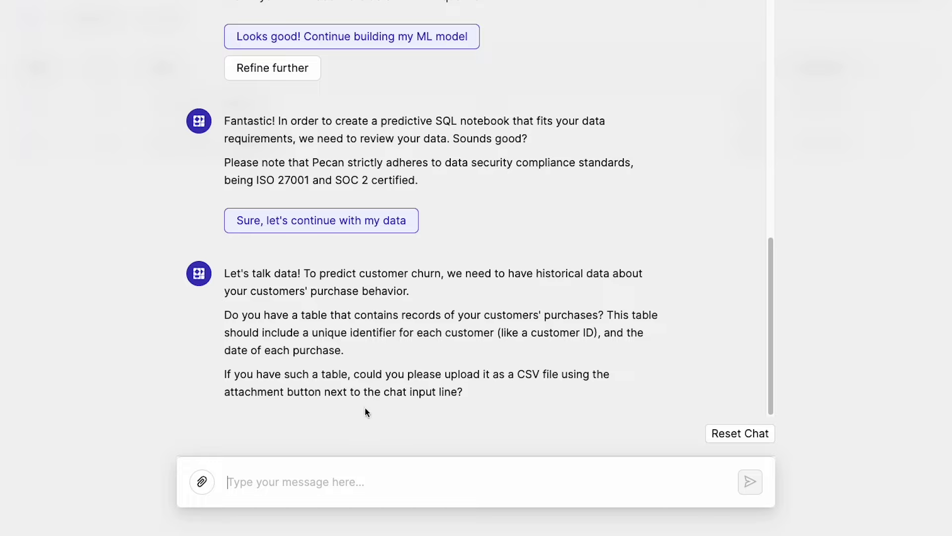
Attach transactions_new.csv in the chat and send it to the assistant
{"action": "left_click", "coordinate": [206, 480]}
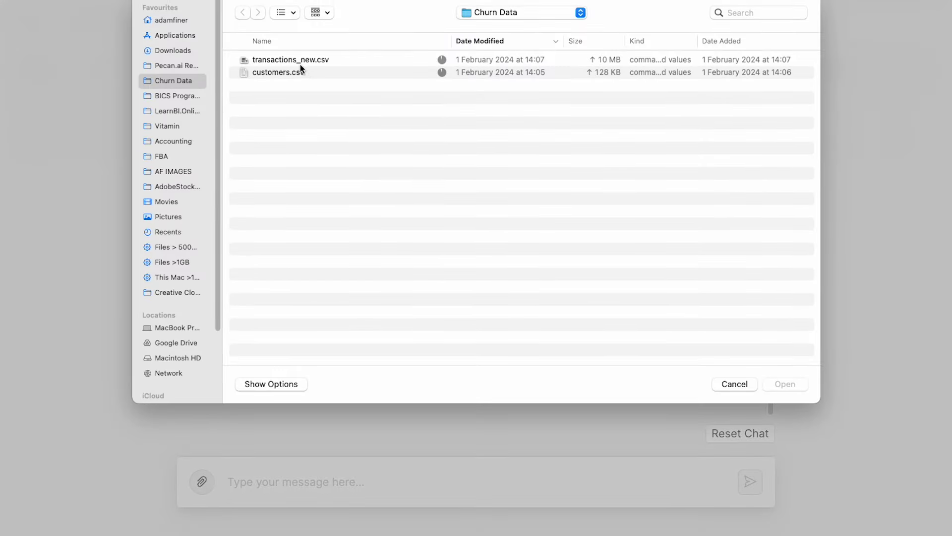
{"action": "double_click", "coordinate": [296, 57]}
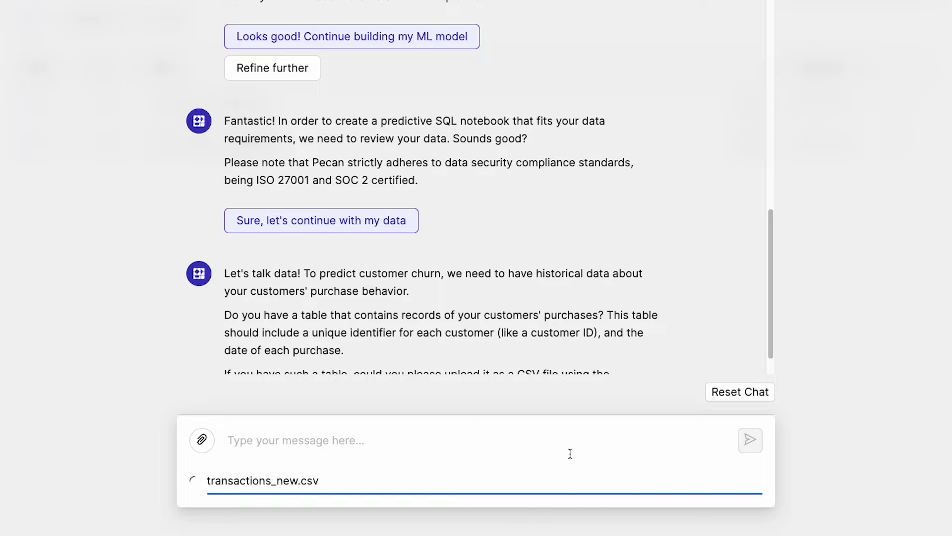
{"action": "left_click", "coordinate": [751, 441]}
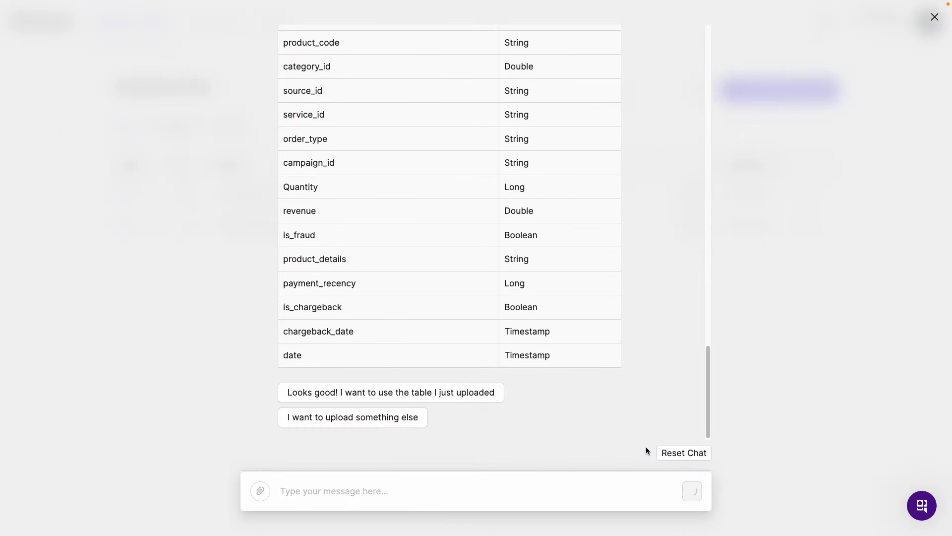
{"action": "scroll", "coordinate": [545, 416], "scroll_direction": "up", "scroll_amount": 3}
{"action": "scroll", "coordinate": [540, 416], "scroll_direction": "up", "scroll_amount": 1}
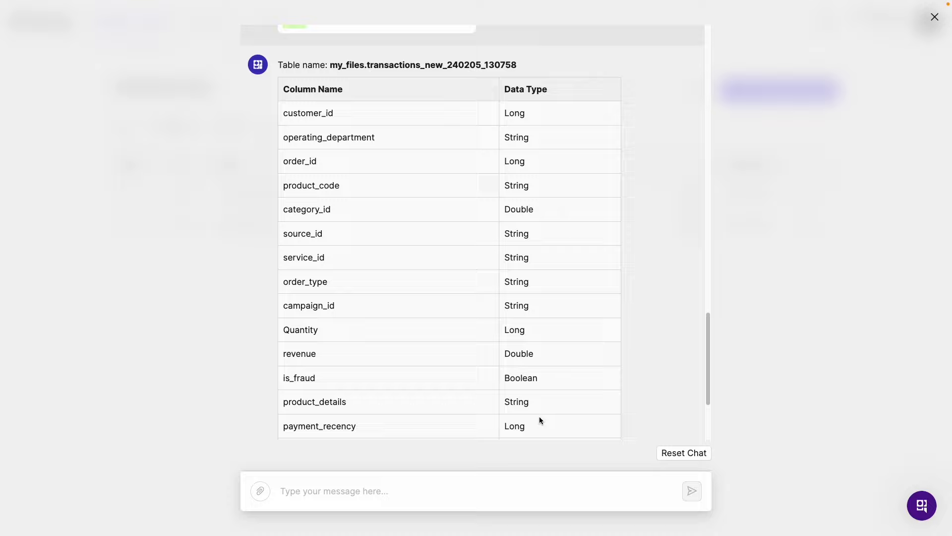
{"action": "scroll", "coordinate": [537, 412], "scroll_direction": "down", "scroll_amount": 1}
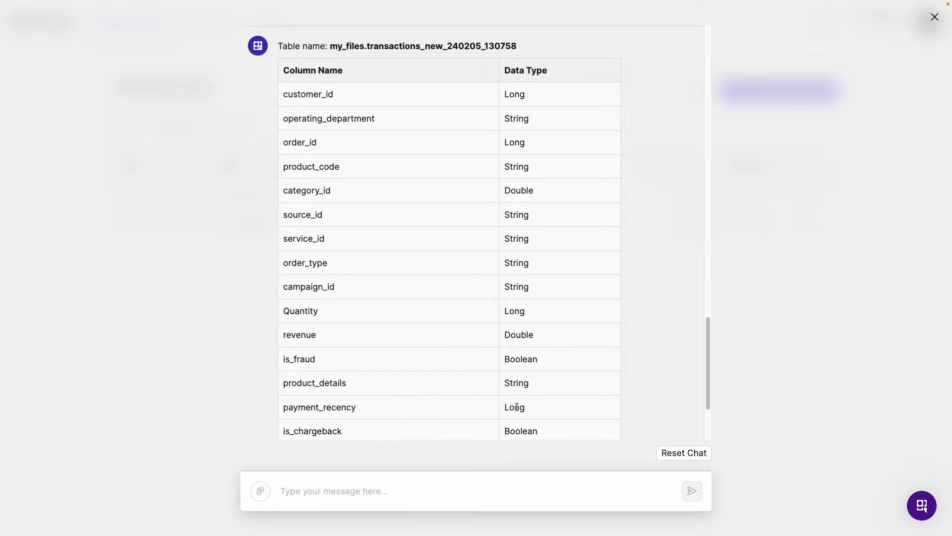
{"action": "scroll", "coordinate": [517, 407], "scroll_direction": "down", "scroll_amount": 1}
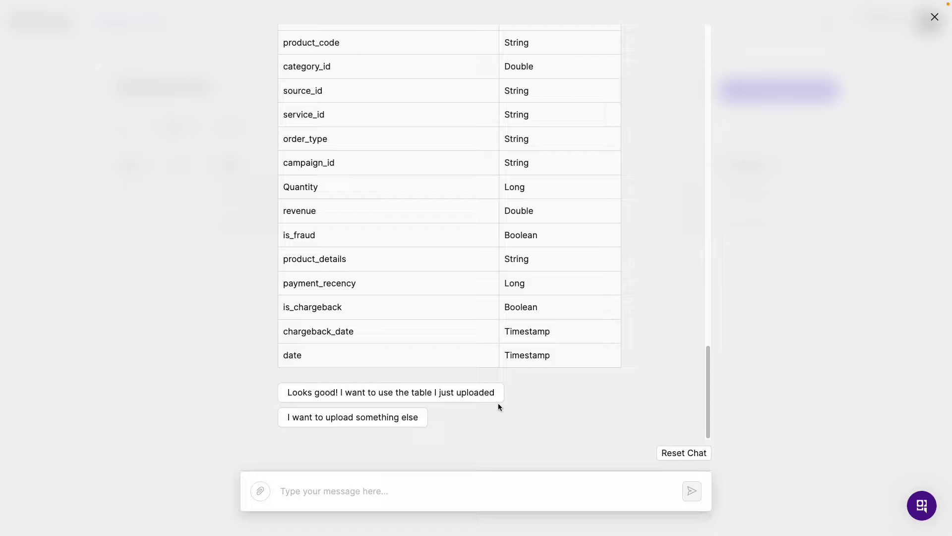
Accept the uploaded transactions table as the purchases data
{"action": "left_click", "coordinate": [440, 394]}
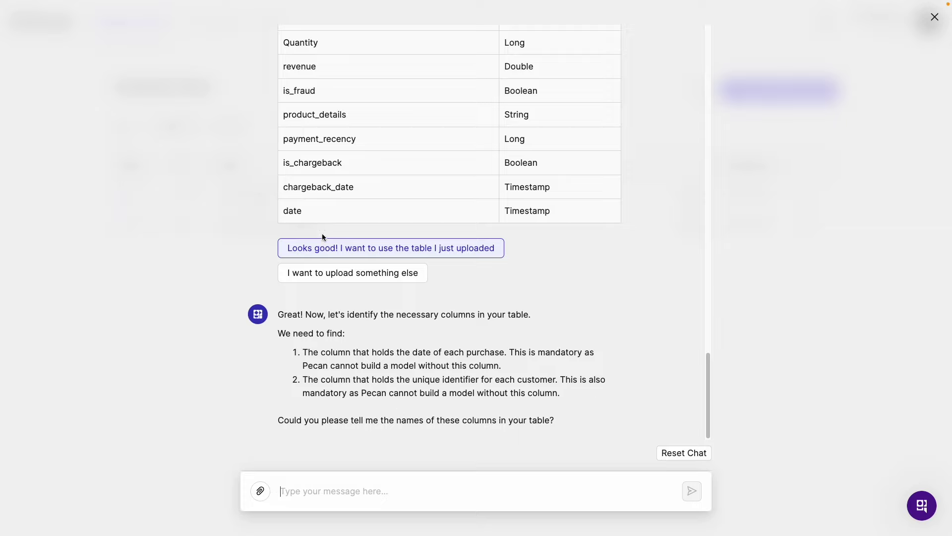
{"action": "scroll", "coordinate": [358, 290], "scroll_direction": "up", "scroll_amount": 5}
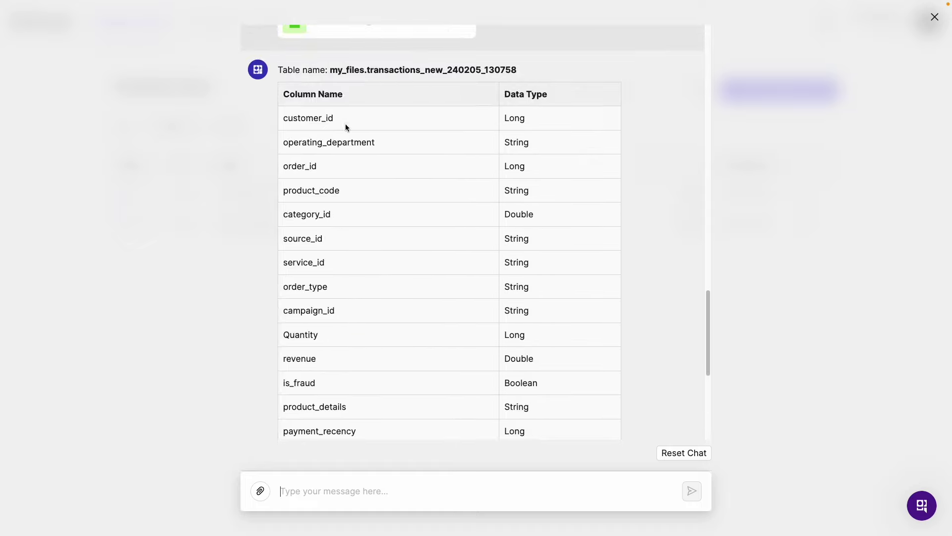
{"action": "scroll", "coordinate": [332, 144], "scroll_direction": "down", "scroll_amount": 3}
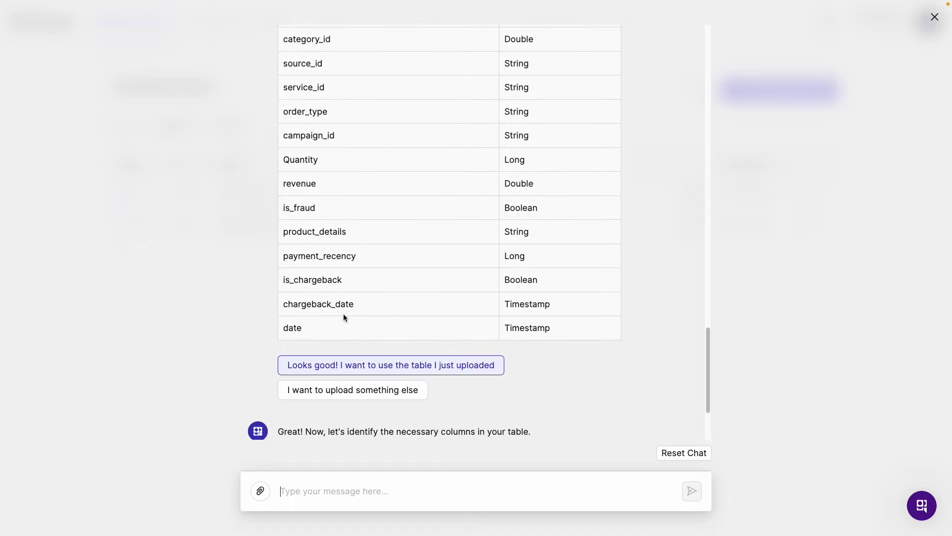
Name 'date' and 'customer_id' as the purchase date and customer ID columns, then confirm with 'yes'
{"action": "type", "text": "date"}
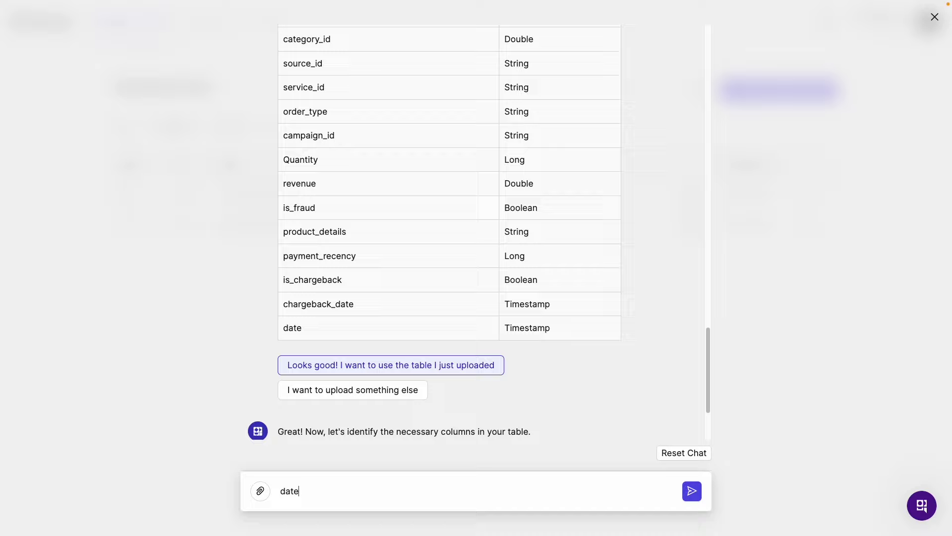
{"action": "type", "text": " and customer_id"}
{"action": "key", "text": "Return"}
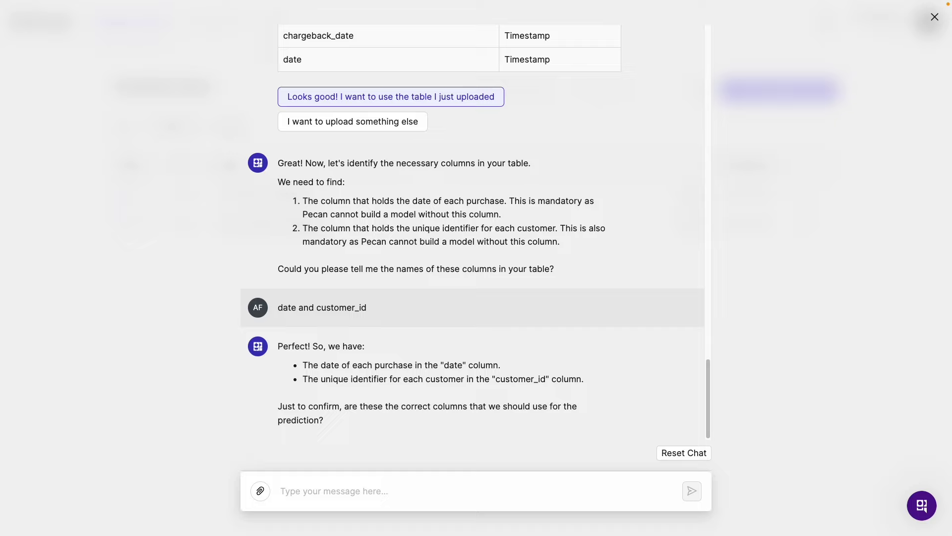
{"action": "type", "text": "yes"}
{"action": "key", "text": "Return"}
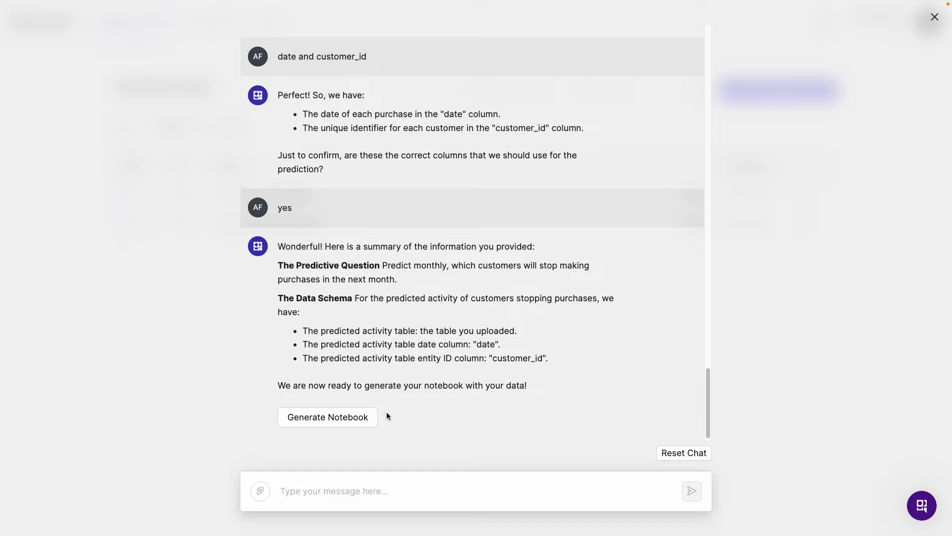
Generate the SQL notebook and scroll down to the monthly_sampling_helper_table cell
{"action": "left_click", "coordinate": [328, 421]}
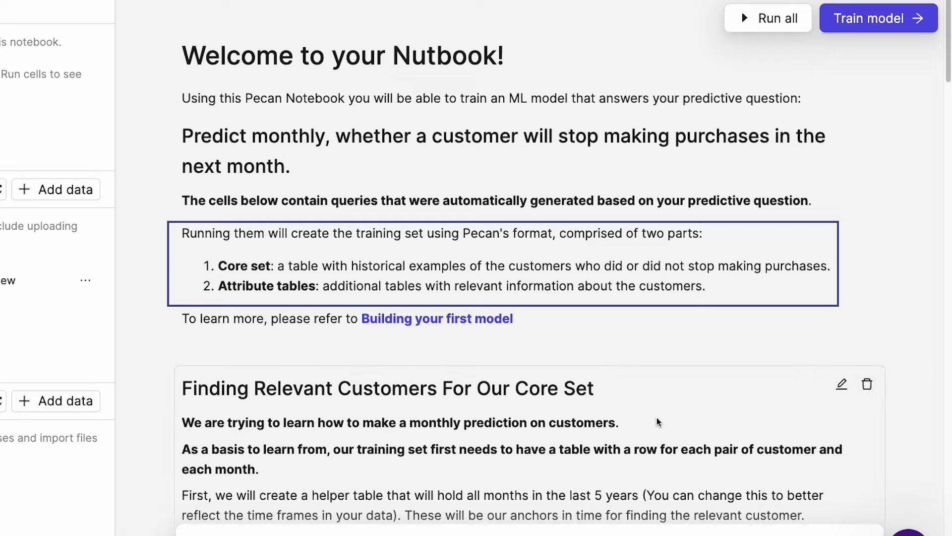
{"action": "mouse_move", "coordinate": [500, 345]}
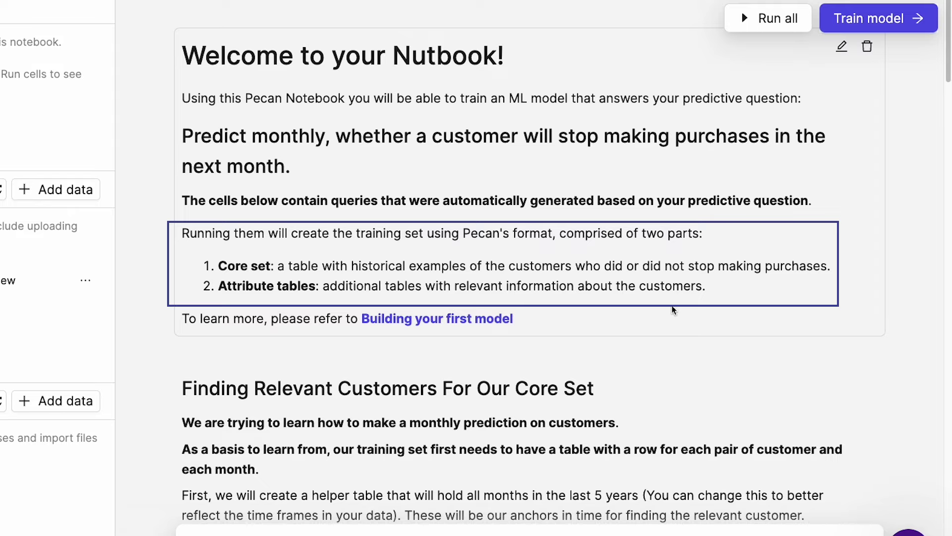
{"action": "scroll", "coordinate": [646, 386], "scroll_direction": "down", "scroll_amount": 2}
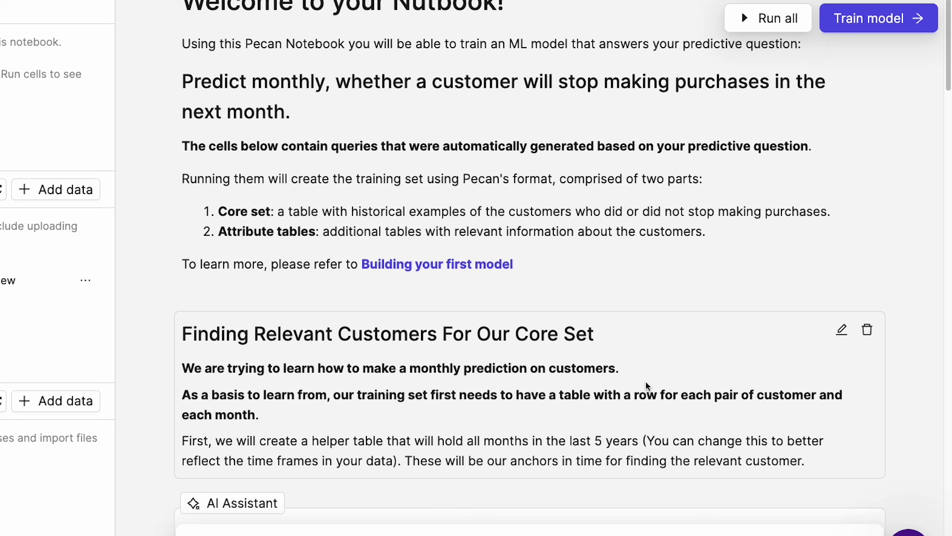
{"action": "scroll", "coordinate": [646, 386], "scroll_direction": "down", "scroll_amount": 6}
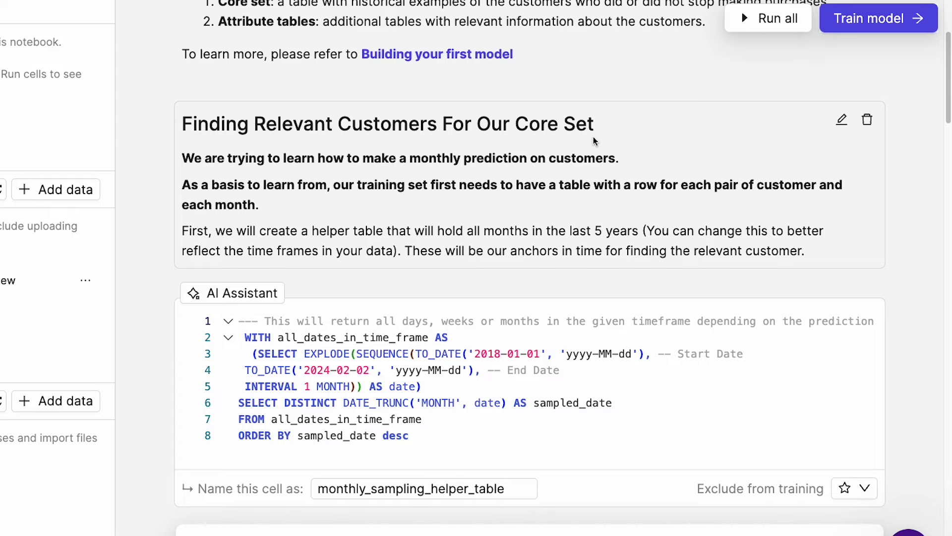
{"action": "scroll", "coordinate": [510, 416], "scroll_direction": "down", "scroll_amount": 3}
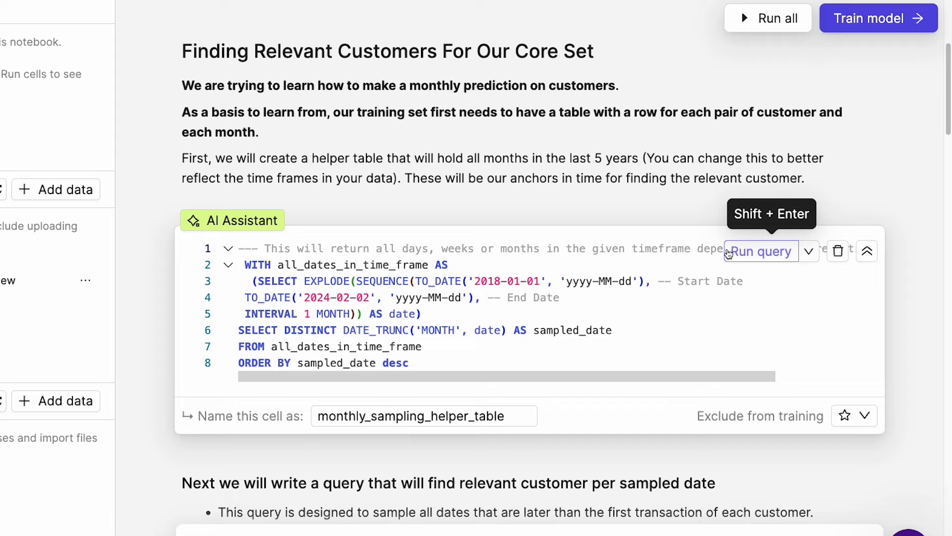
Run the monthly_sampling_helper_table query to get 74 monthly dates, newest 2024-02-01
{"action": "left_click", "coordinate": [762, 252]}
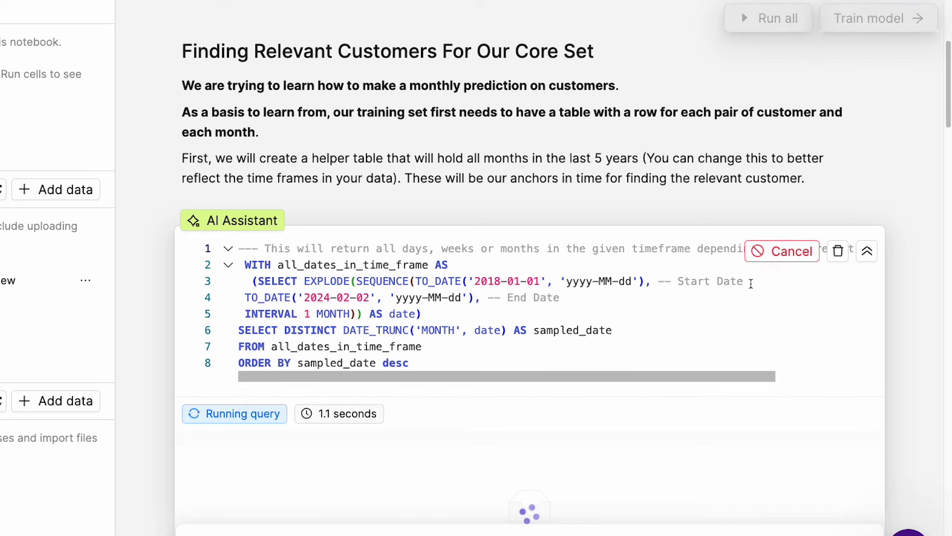
{"action": "scroll", "coordinate": [750, 283], "scroll_direction": "down", "scroll_amount": 2}
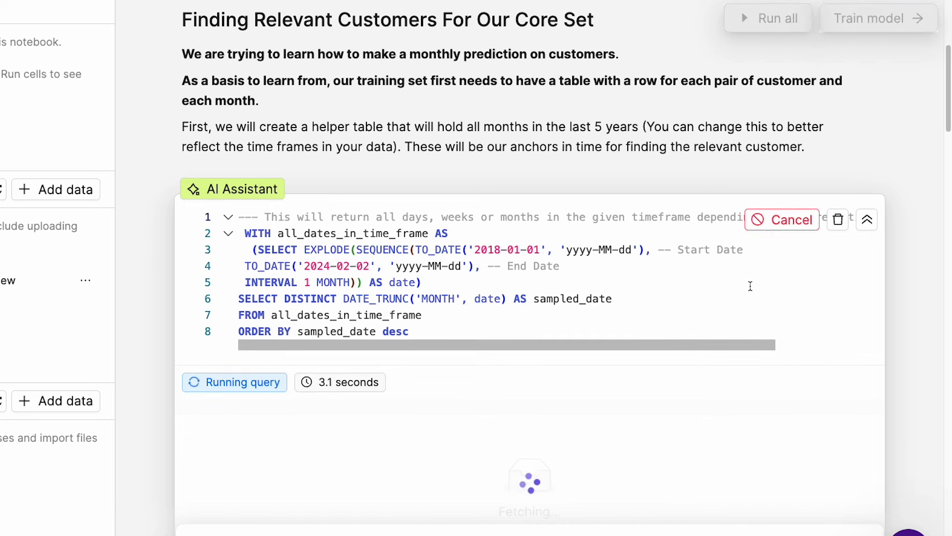
{"action": "scroll", "coordinate": [750, 285], "scroll_direction": "down", "scroll_amount": 5}
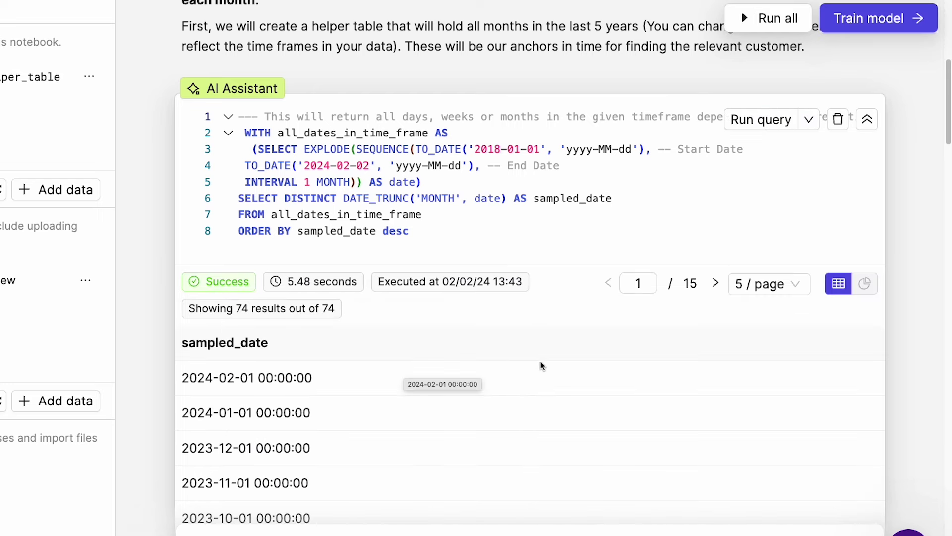
{"action": "scroll", "coordinate": [528, 409], "scroll_direction": "down", "scroll_amount": 2}
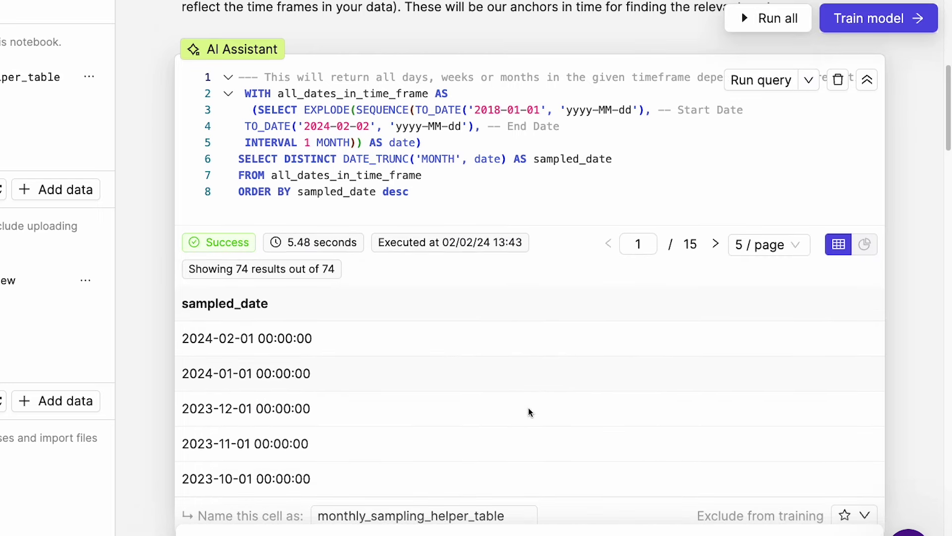
{"action": "scroll", "coordinate": [529, 409], "scroll_direction": "down", "scroll_amount": 2}
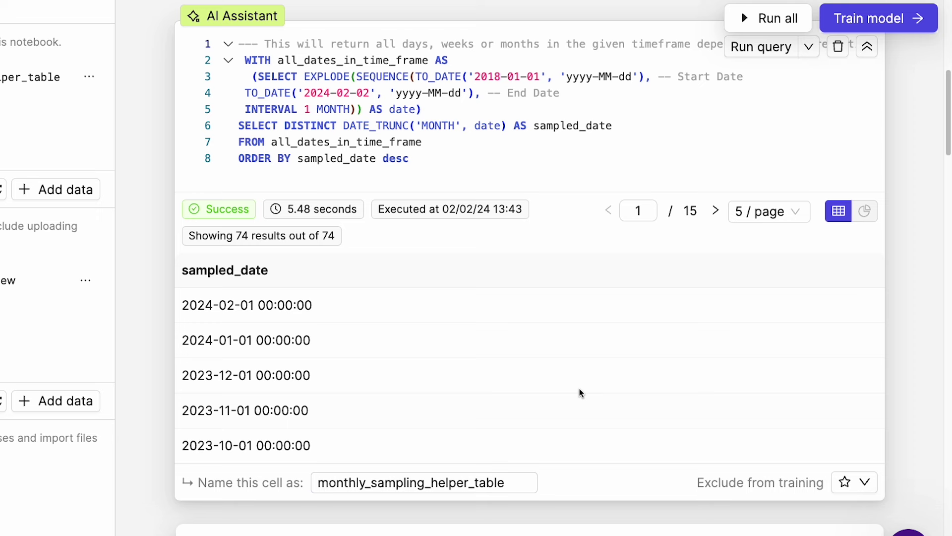
{"action": "scroll", "coordinate": [918, 242], "scroll_direction": "down", "scroll_amount": 10}
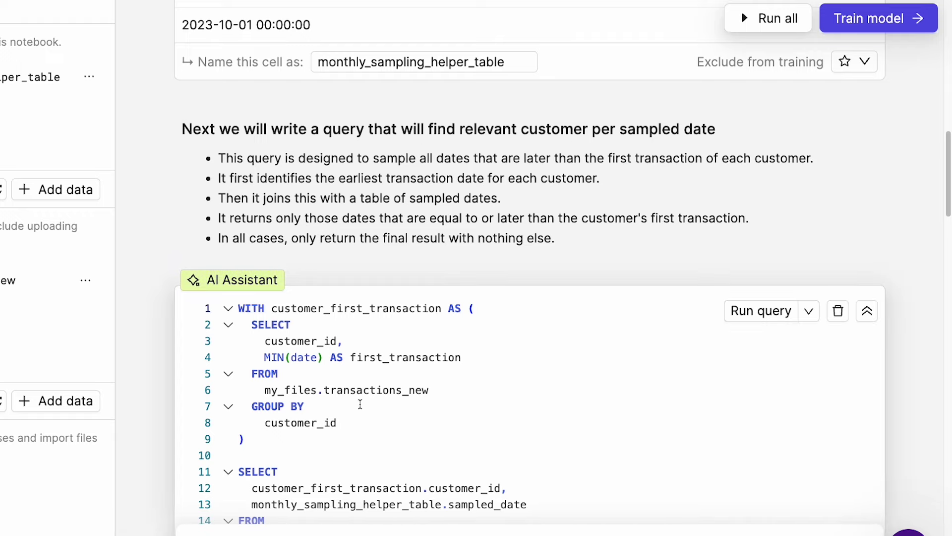
{"action": "scroll", "coordinate": [360, 404], "scroll_direction": "down", "scroll_amount": 4}
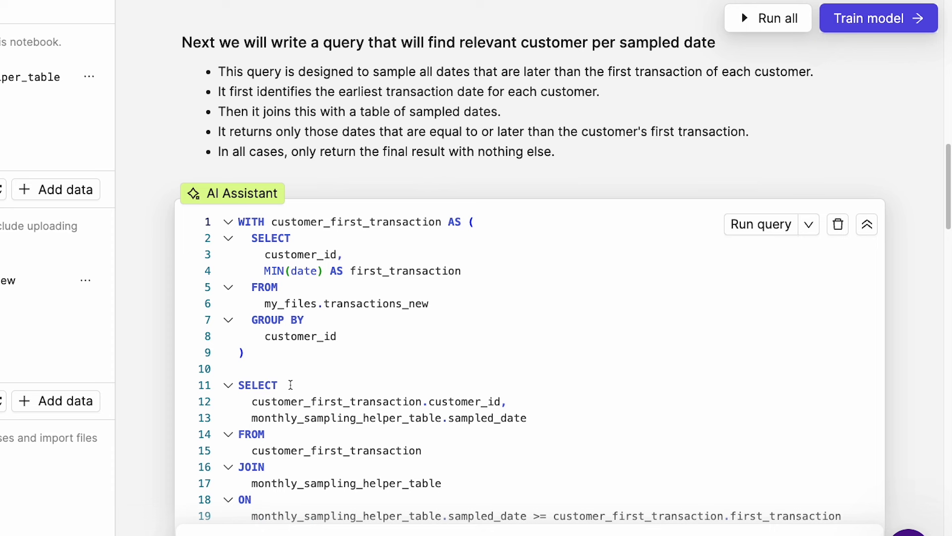
{"action": "scroll", "coordinate": [290, 385], "scroll_direction": "down", "scroll_amount": 3}
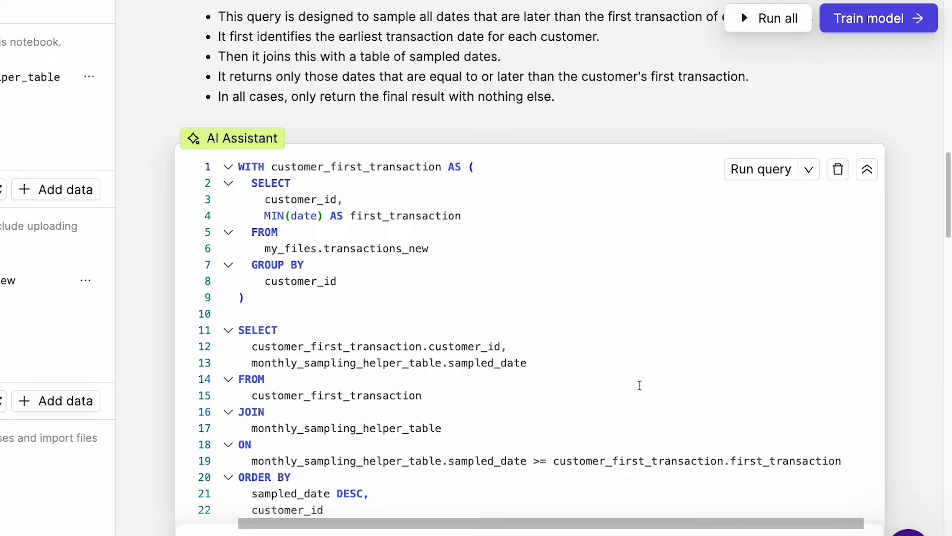
Run the sampled_customers query, yielding 3,861,786 customer and sampled-date pairs
{"action": "left_click", "coordinate": [755, 170]}
{"action": "scroll", "coordinate": [723, 373], "scroll_direction": "down", "scroll_amount": 7}
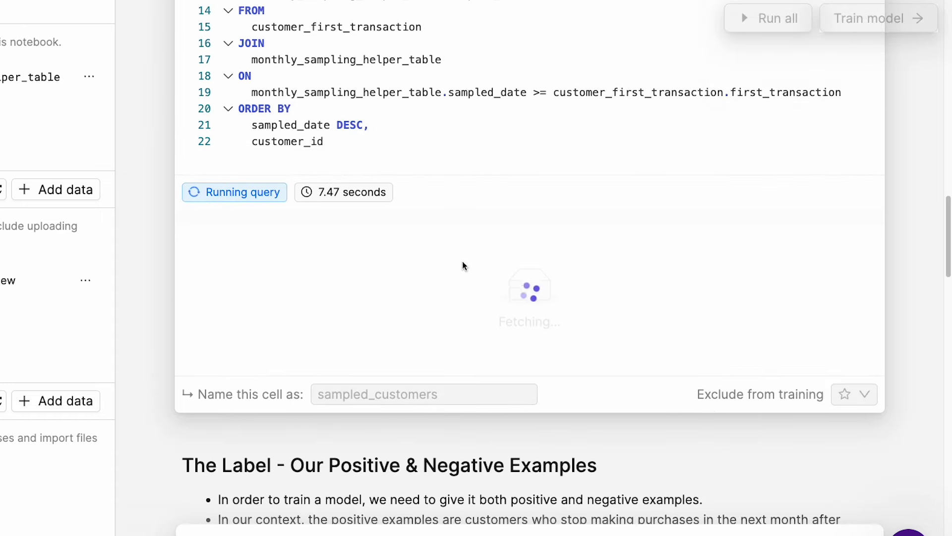
{"action": "scroll", "coordinate": [447, 317], "scroll_direction": "down", "scroll_amount": 6}
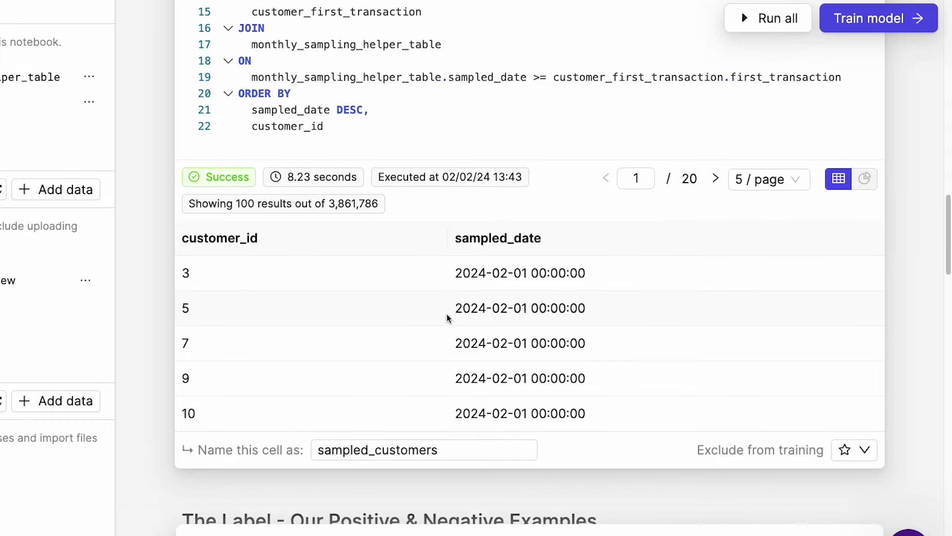
{"action": "scroll", "coordinate": [446, 313], "scroll_direction": "down", "scroll_amount": 3}
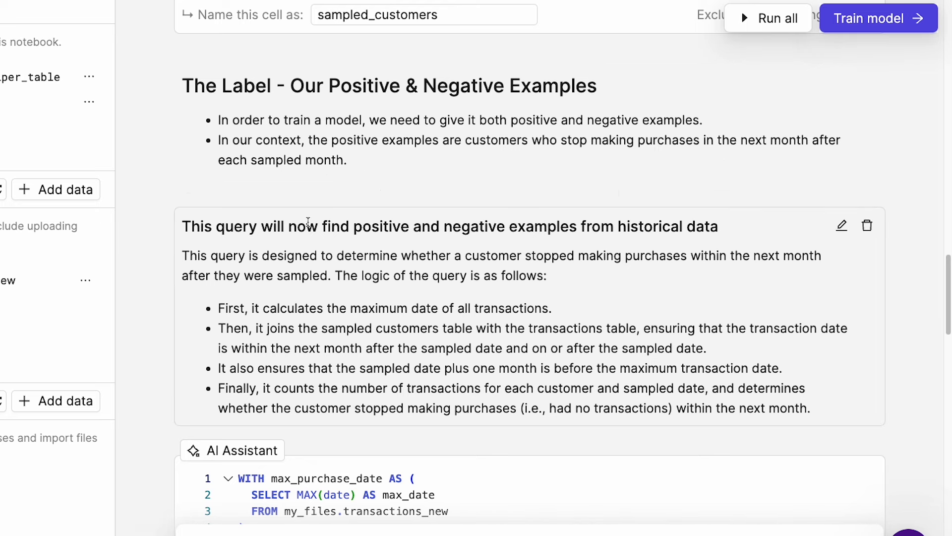
{"action": "scroll", "coordinate": [278, 223], "scroll_direction": "down", "scroll_amount": 2}
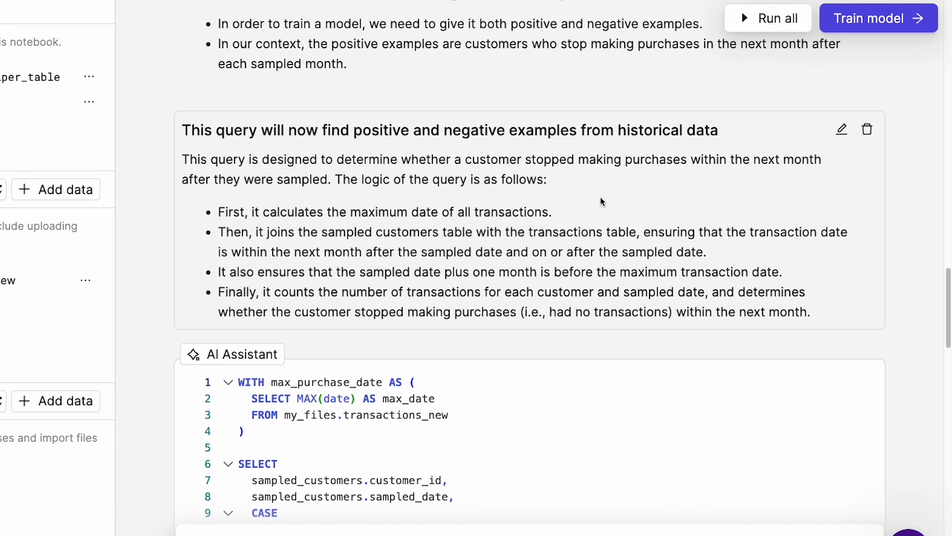
{"action": "scroll", "coordinate": [601, 201], "scroll_direction": "down", "scroll_amount": 2}
{"action": "scroll", "coordinate": [587, 200], "scroll_direction": "up", "scroll_amount": 1}
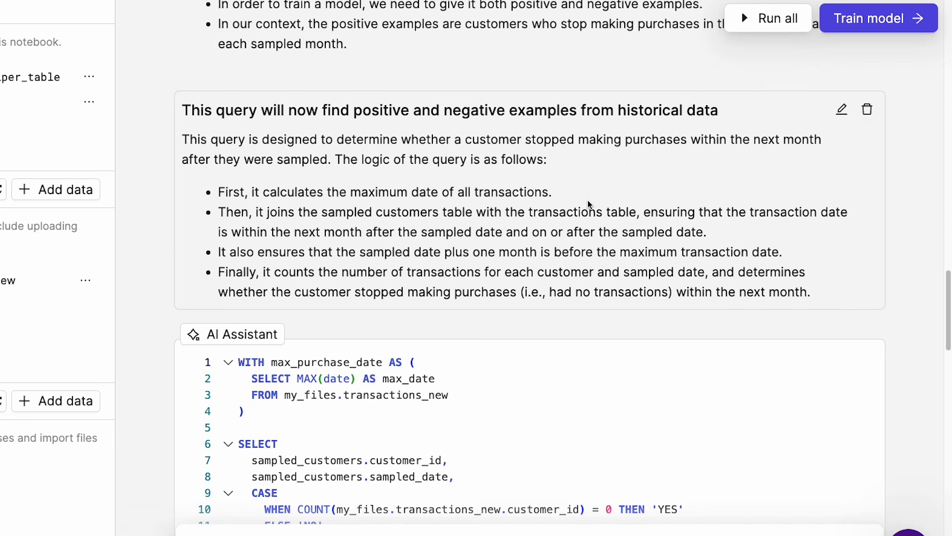
{"action": "scroll", "coordinate": [588, 201], "scroll_direction": "down", "scroll_amount": 5}
Run the core-set label query marking each sampled customer 'YES' or 'NO' for churn
{"action": "left_click", "coordinate": [748, 110]}
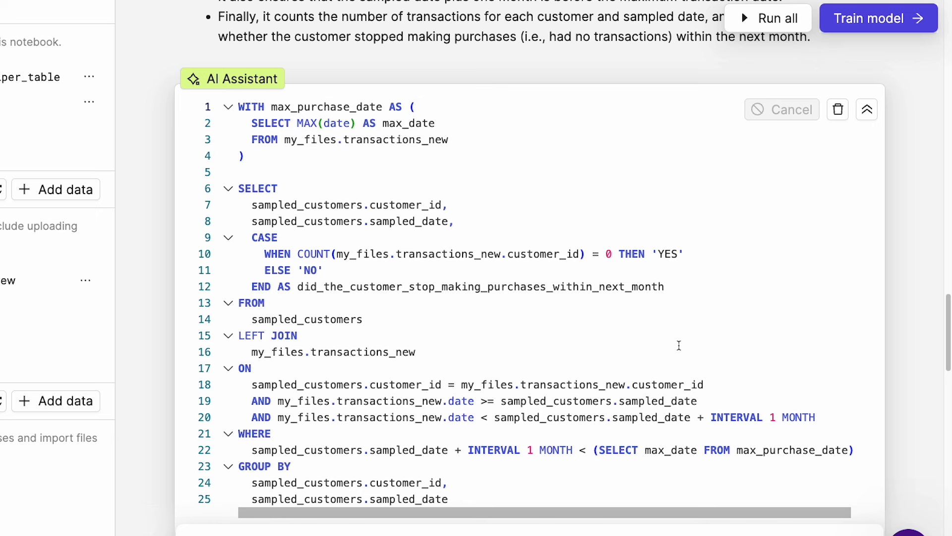
{"action": "key", "text": "shift+Return"}
{"action": "scroll", "coordinate": [678, 346], "scroll_direction": "down", "scroll_amount": 7}
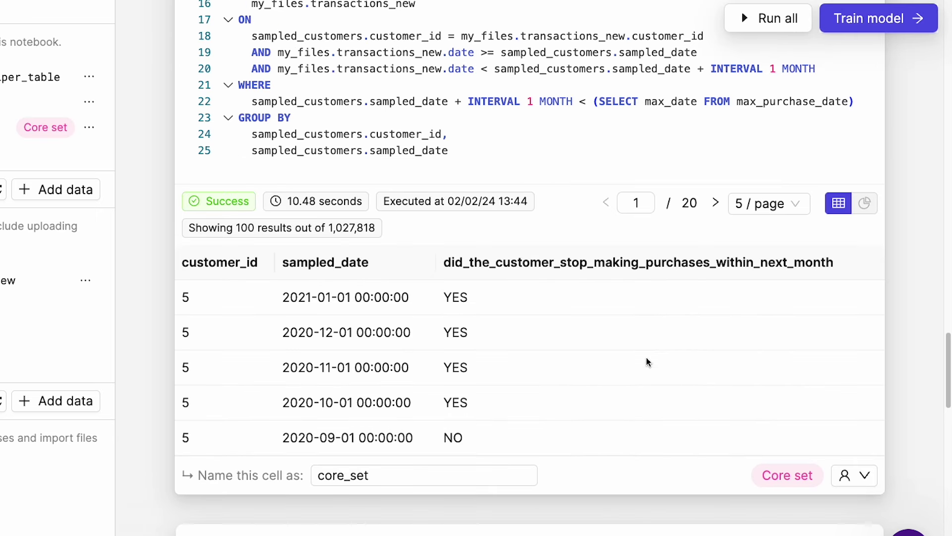
{"action": "scroll", "coordinate": [596, 377], "scroll_direction": "down", "scroll_amount": 2}
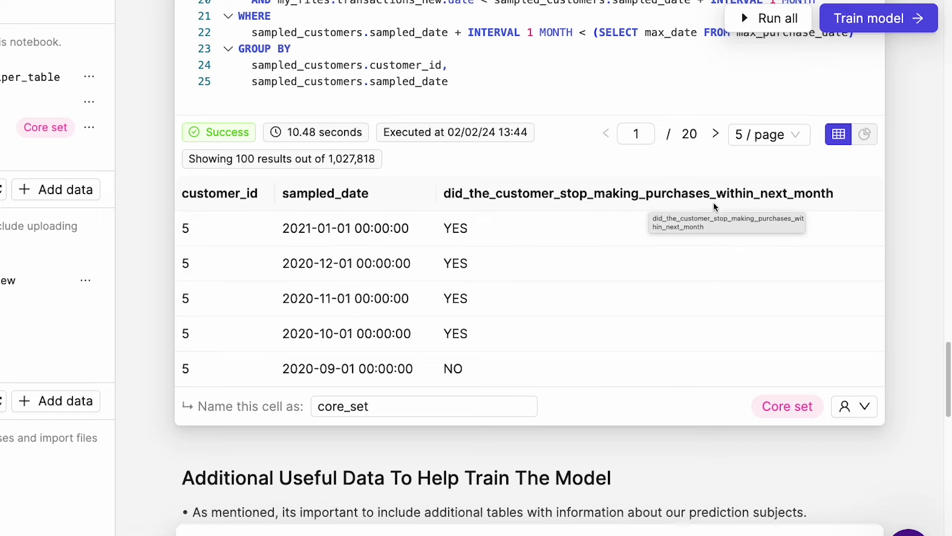
{"action": "scroll", "coordinate": [522, 257], "scroll_direction": "down", "scroll_amount": 1}
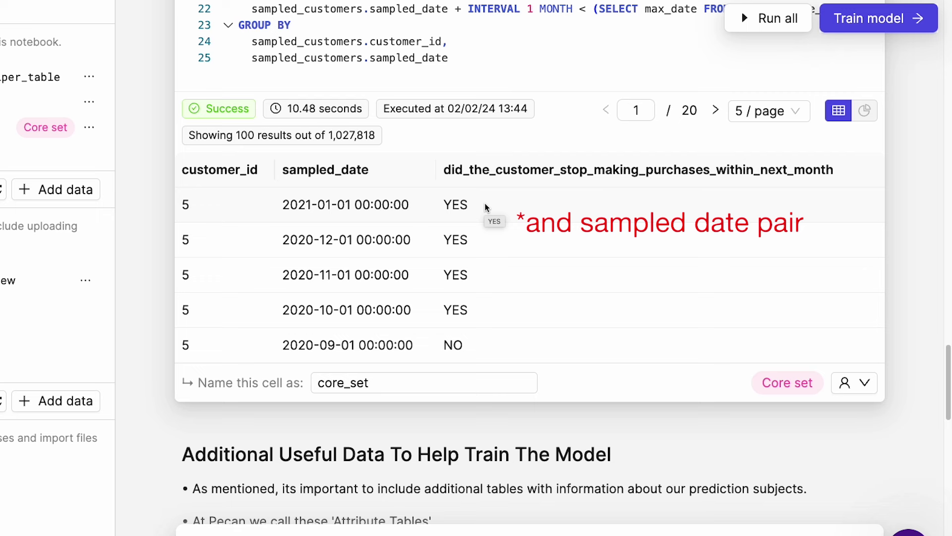
{"action": "scroll", "coordinate": [518, 243], "scroll_direction": "down", "scroll_amount": 1}
{"action": "scroll", "coordinate": [463, 277], "scroll_direction": "down", "scroll_amount": 10}
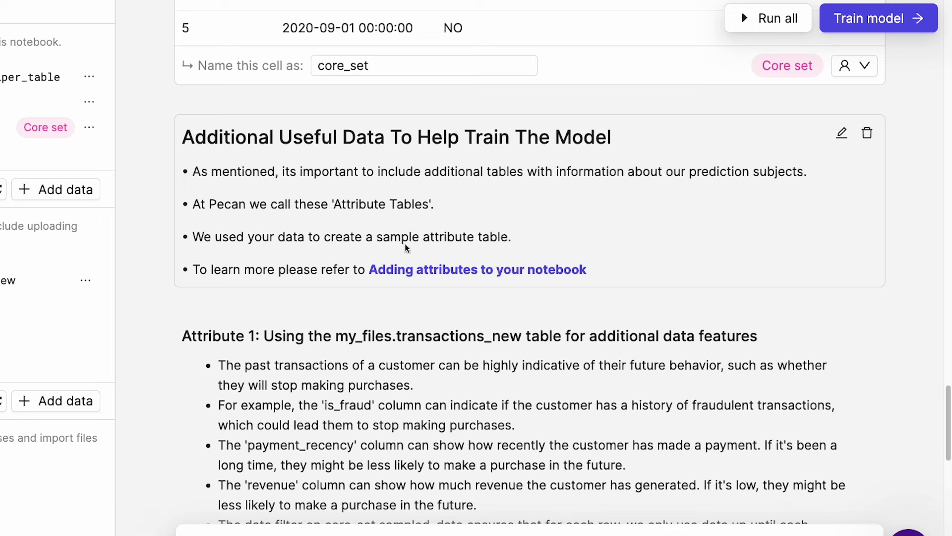
{"action": "scroll", "coordinate": [270, 300], "scroll_direction": "down", "scroll_amount": 4}
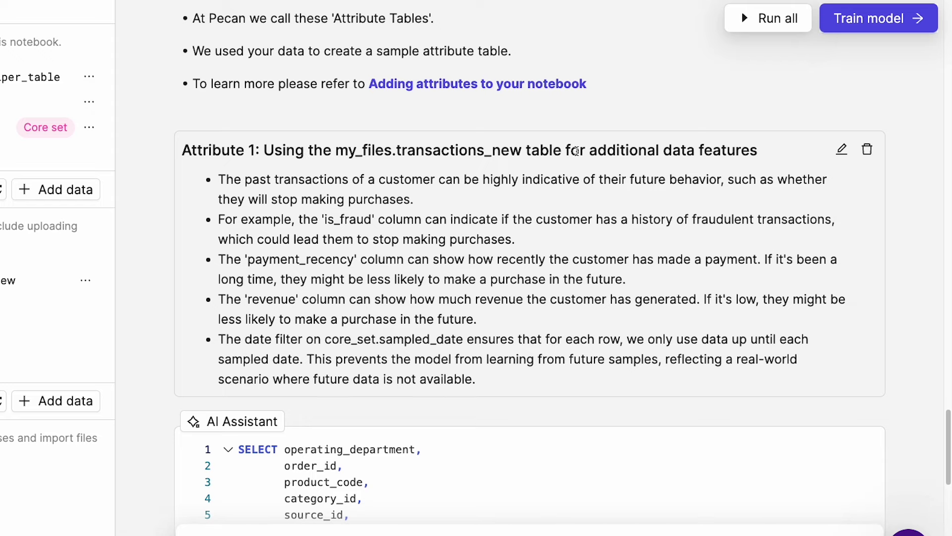
{"action": "scroll", "coordinate": [510, 254], "scroll_direction": "down", "scroll_amount": 6}
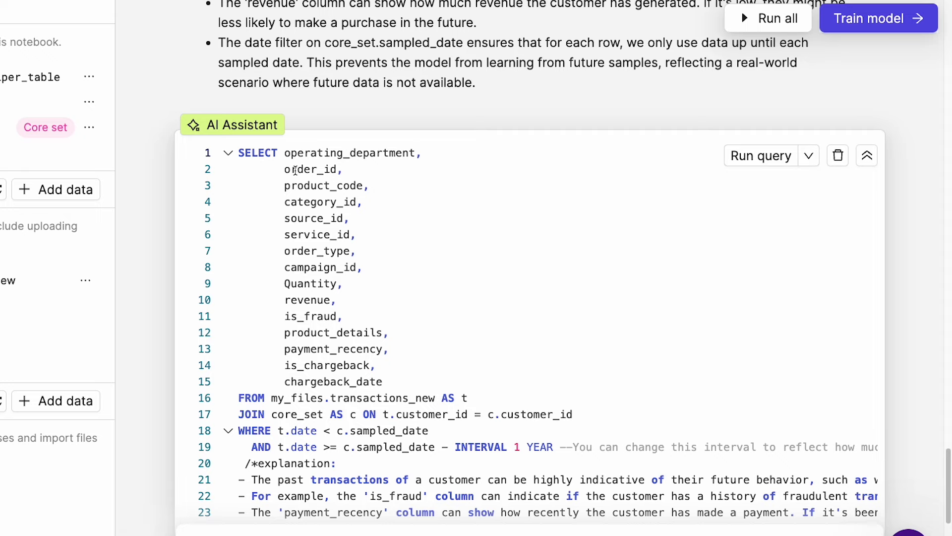
Run the additional_activity_data transactions attribute query and review its results
{"action": "left_click_drag", "start_coordinate": [295, 170], "coordinate": [450, 380]}
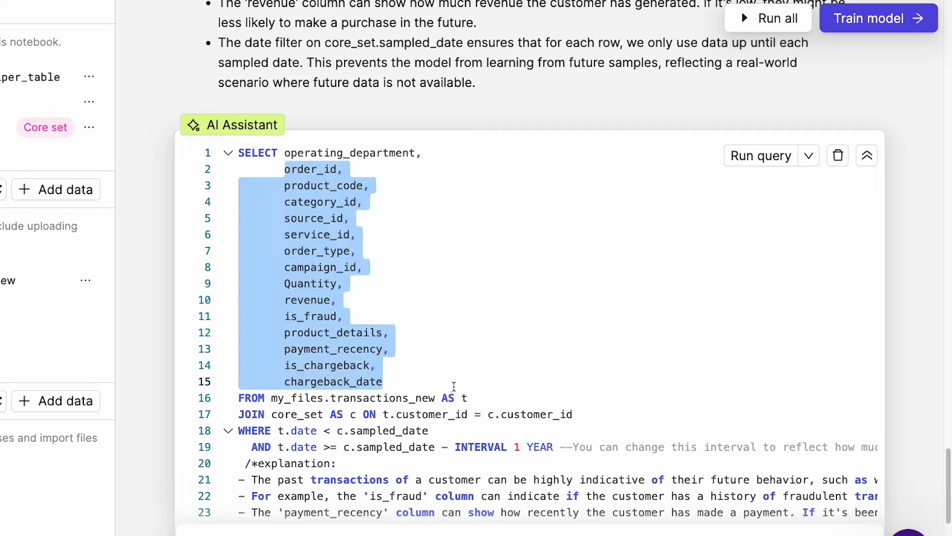
{"action": "left_click", "coordinate": [763, 163]}
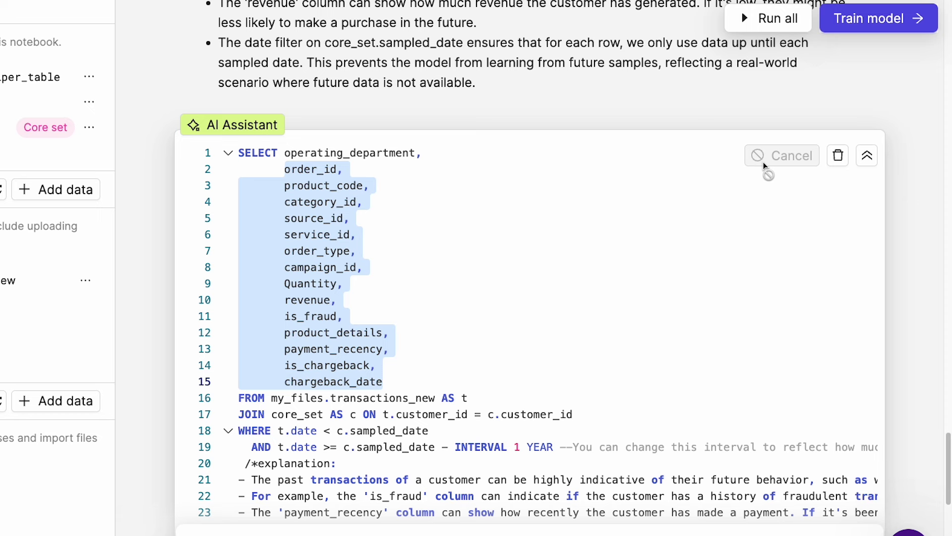
{"action": "scroll", "coordinate": [719, 228], "scroll_direction": "down", "scroll_amount": 8}
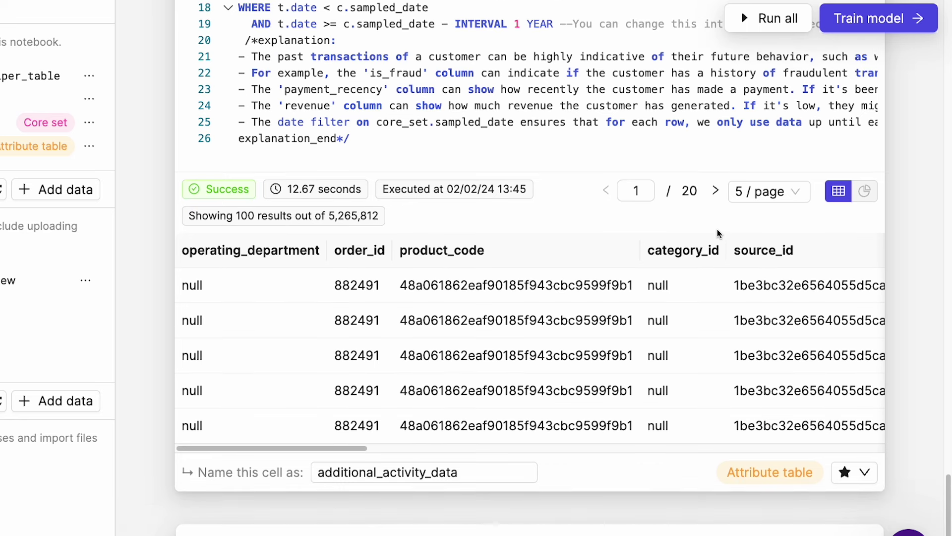
{"action": "scroll", "coordinate": [717, 229], "scroll_direction": "up", "scroll_amount": 1}
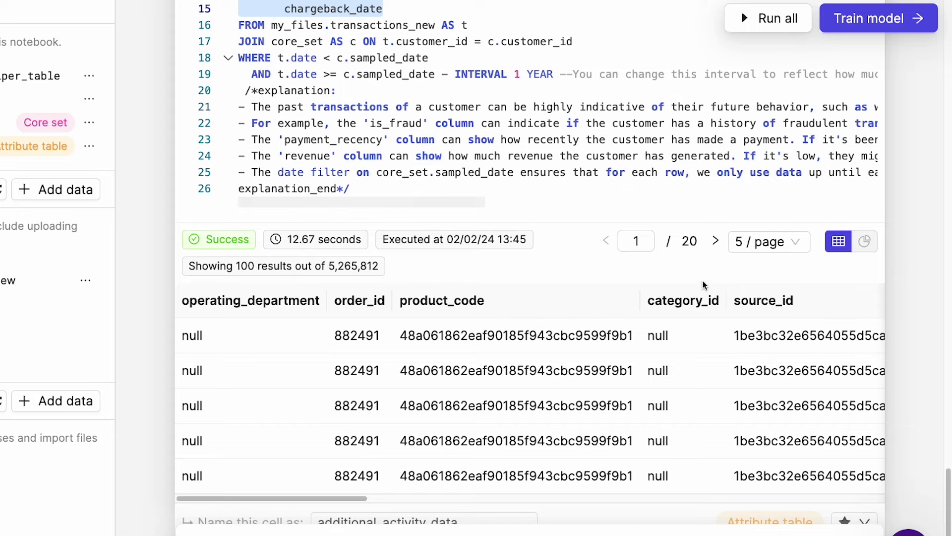
{"action": "scroll", "coordinate": [620, 298], "scroll_direction": "down", "scroll_amount": 5}
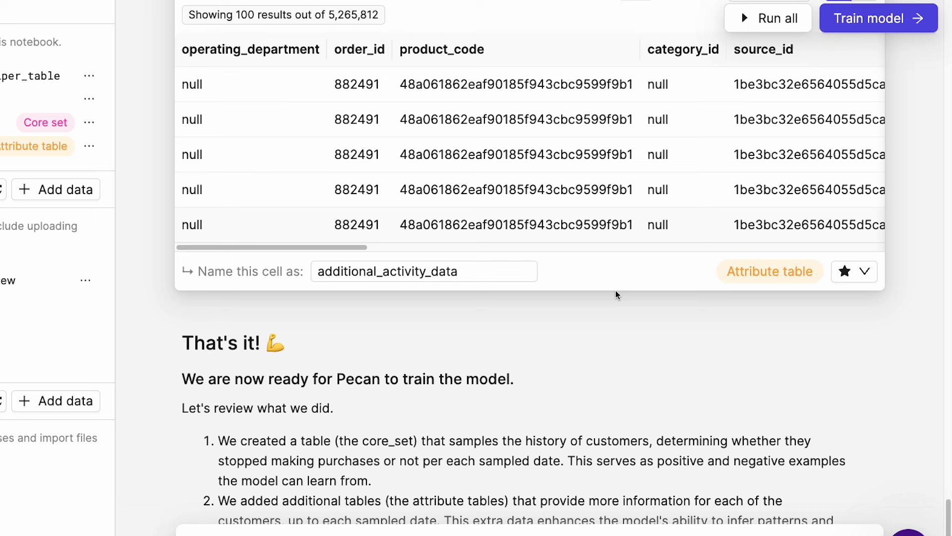
{"action": "scroll", "coordinate": [615, 290], "scroll_direction": "down", "scroll_amount": 3}
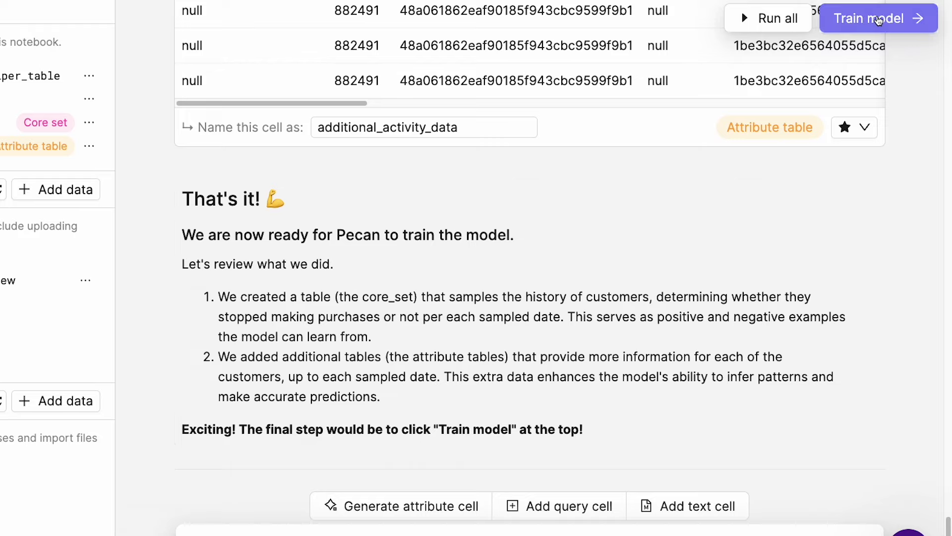
Keep Fastest training mode and validate and train the model on core_set and additional_activity_data
{"action": "left_click", "coordinate": [892, 23]}
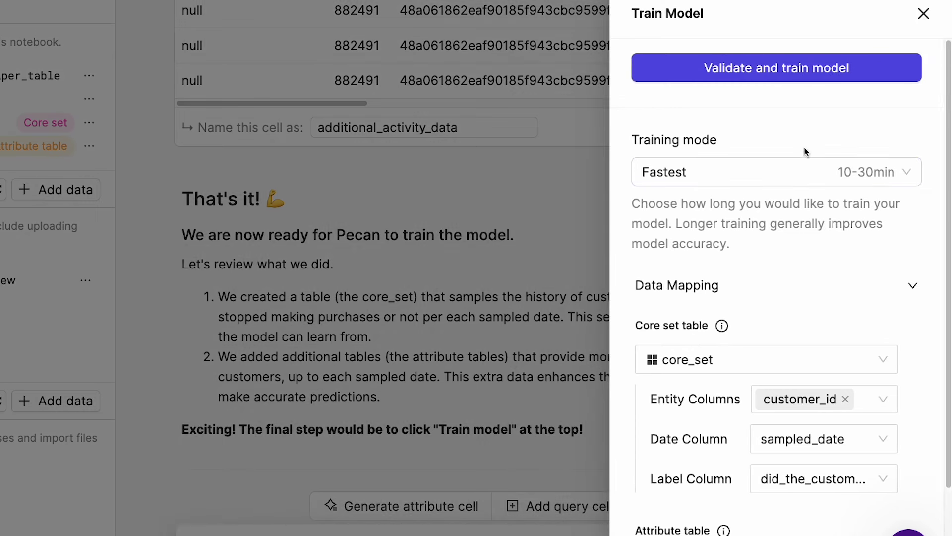
{"action": "left_click", "coordinate": [907, 174]}
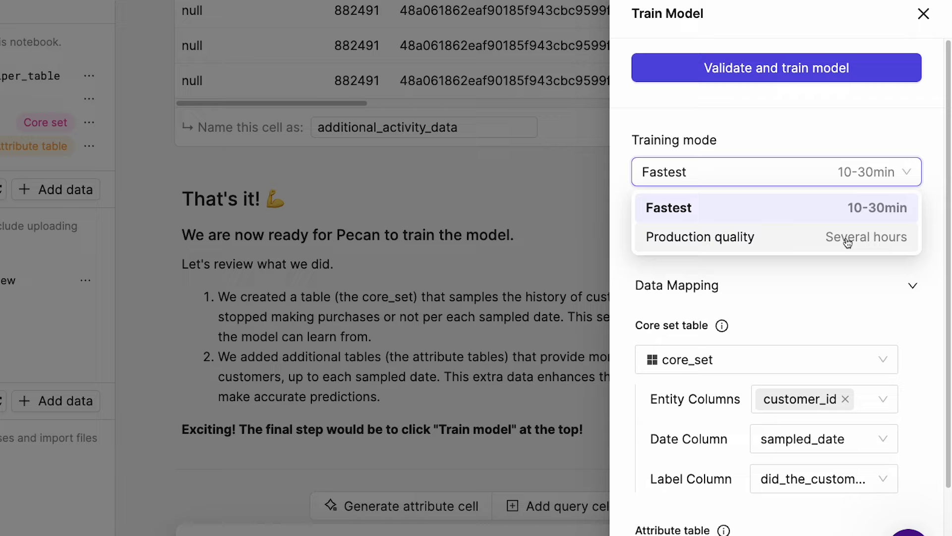
{"action": "left_click", "coordinate": [876, 209]}
{"action": "scroll", "coordinate": [818, 238], "scroll_direction": "down", "scroll_amount": 3}
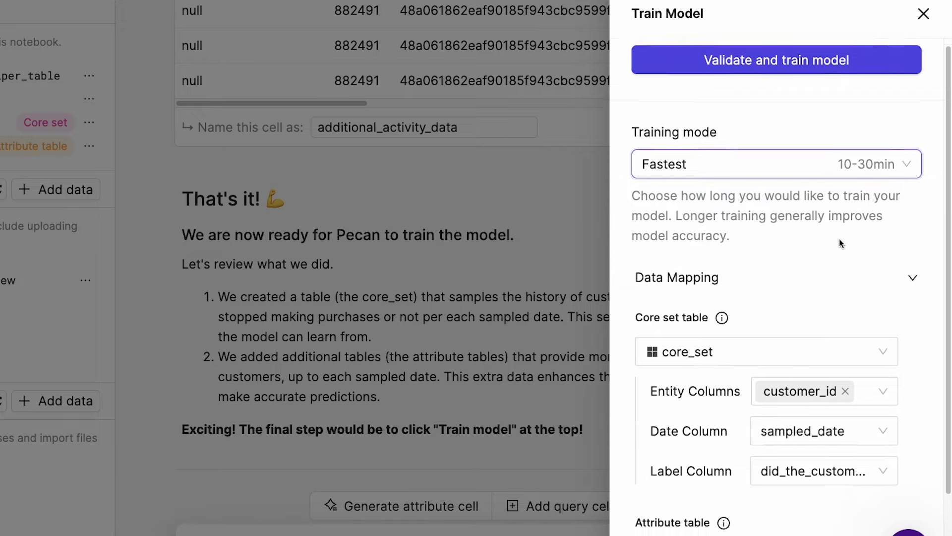
{"action": "scroll", "coordinate": [836, 425], "scroll_direction": "up", "scroll_amount": 3}
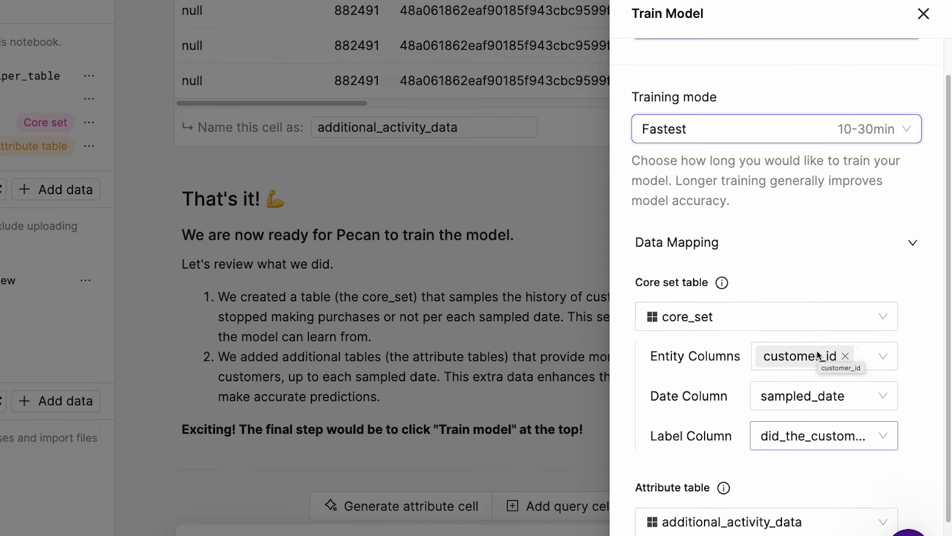
{"action": "left_click", "coordinate": [767, 67]}
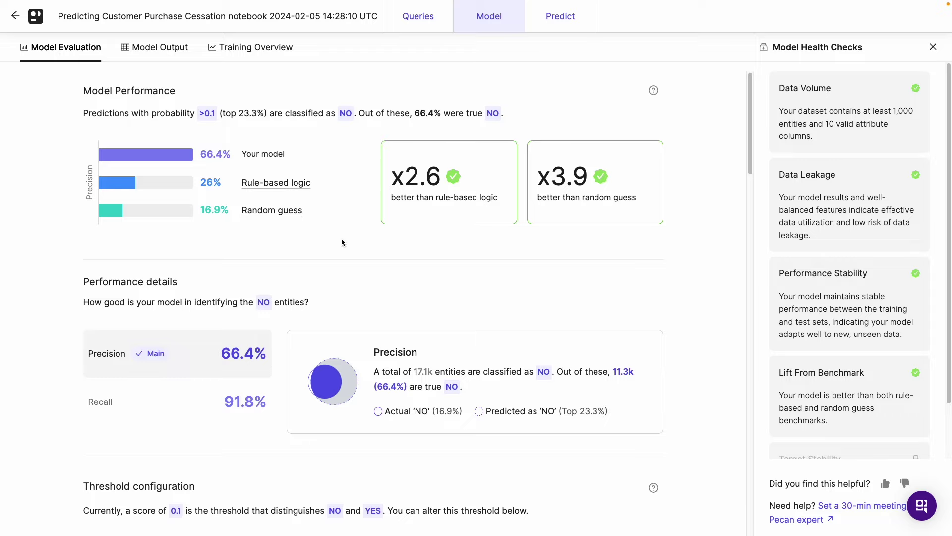
Scroll through the Model Performance, Threshold configuration and Column Importance sections of the evaluation
{"action": "scroll", "coordinate": [308, 273], "scroll_direction": "down", "scroll_amount": 1}
{"action": "scroll", "coordinate": [309, 272], "scroll_direction": "down", "scroll_amount": 5}
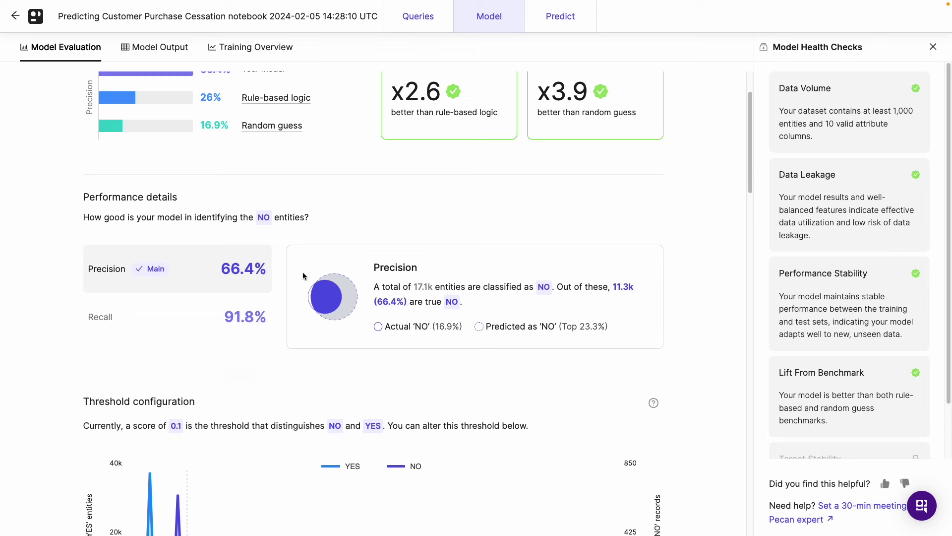
{"action": "scroll", "coordinate": [302, 276], "scroll_direction": "down", "scroll_amount": 10}
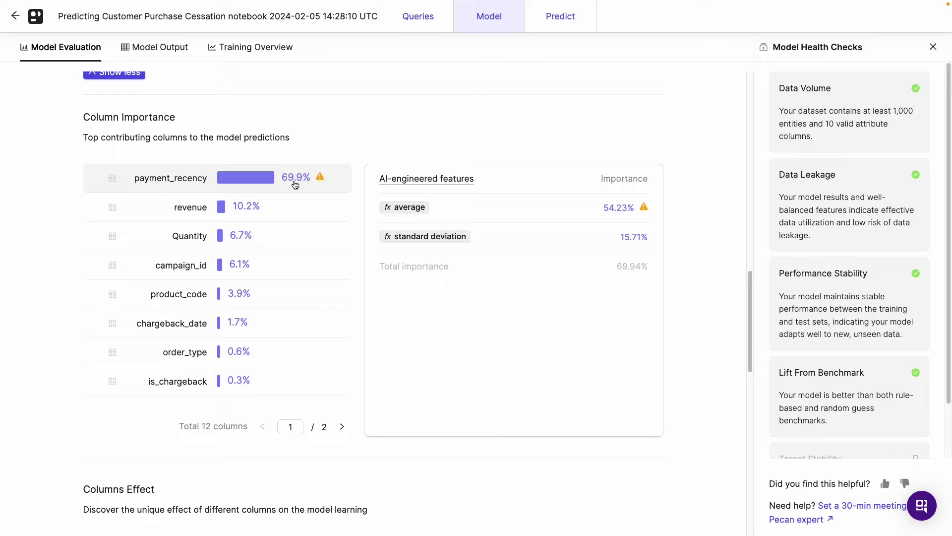
{"action": "mouse_move", "coordinate": [318, 179]}
{"action": "scroll", "coordinate": [383, 147], "scroll_direction": "up", "scroll_amount": 12}
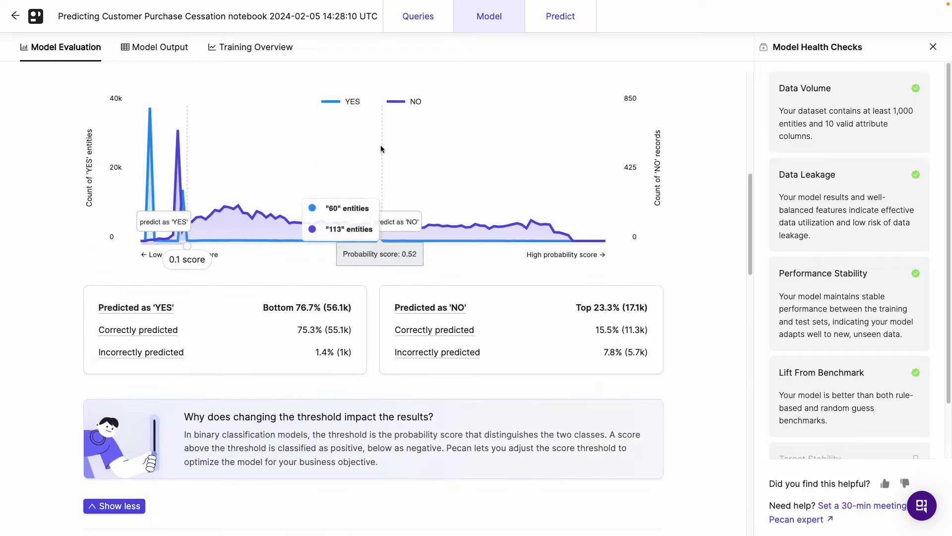
Switch to the Model Output tab listing test predictions with probabilities and correctness
{"action": "left_click", "coordinate": [148, 47]}
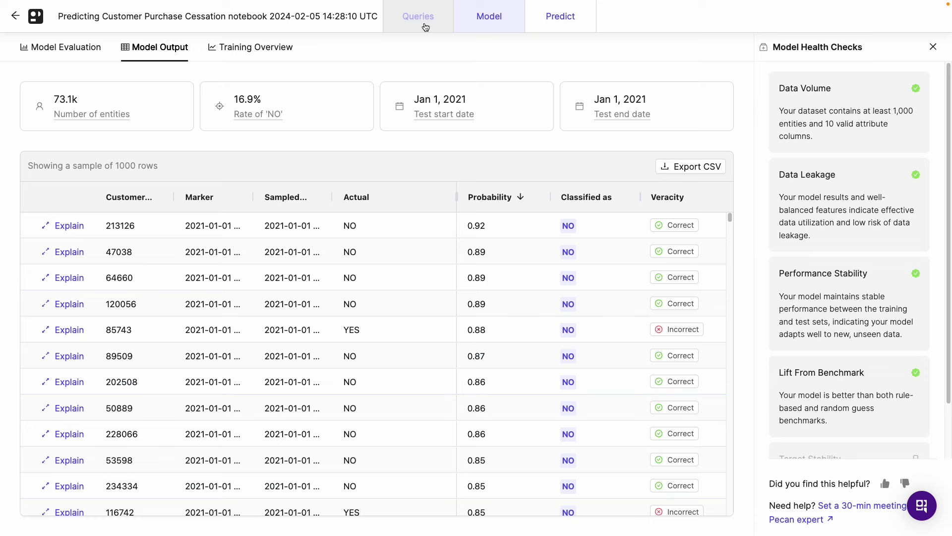
Duplicate the 'Predicting Customer Purchase Cessation notebook' flow and open its (copy) version
{"action": "left_click", "coordinate": [422, 26]}
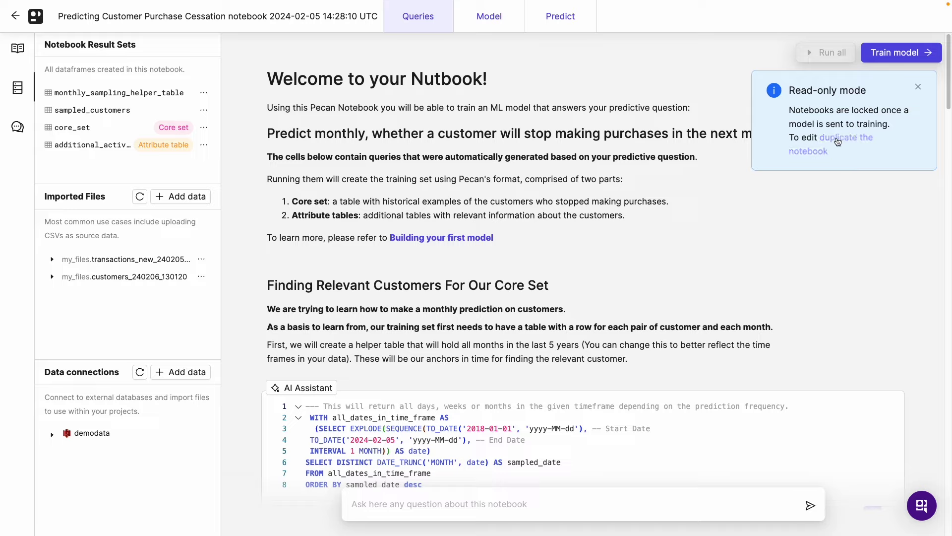
{"action": "left_click", "coordinate": [14, 15]}
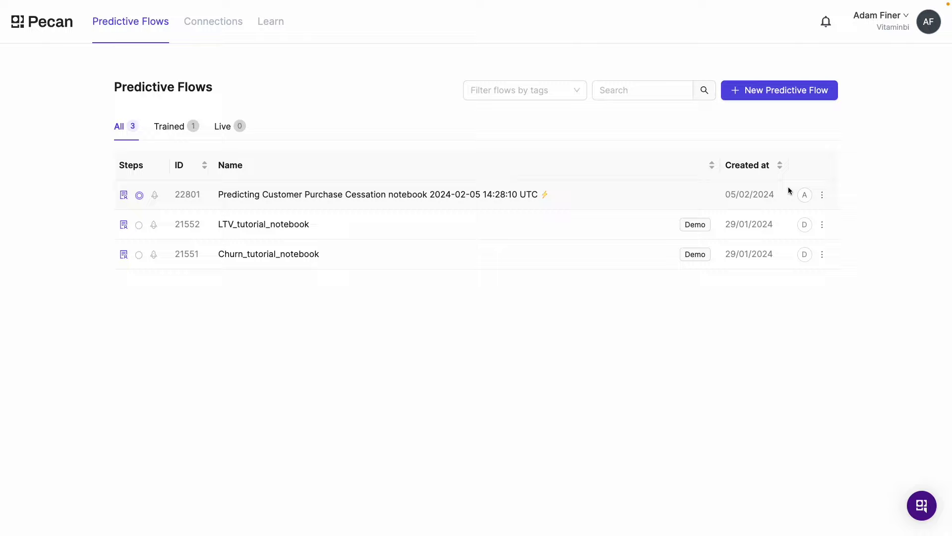
{"action": "left_click", "coordinate": [823, 195]}
{"action": "left_click", "coordinate": [834, 237]}
{"action": "left_click", "coordinate": [436, 194]}
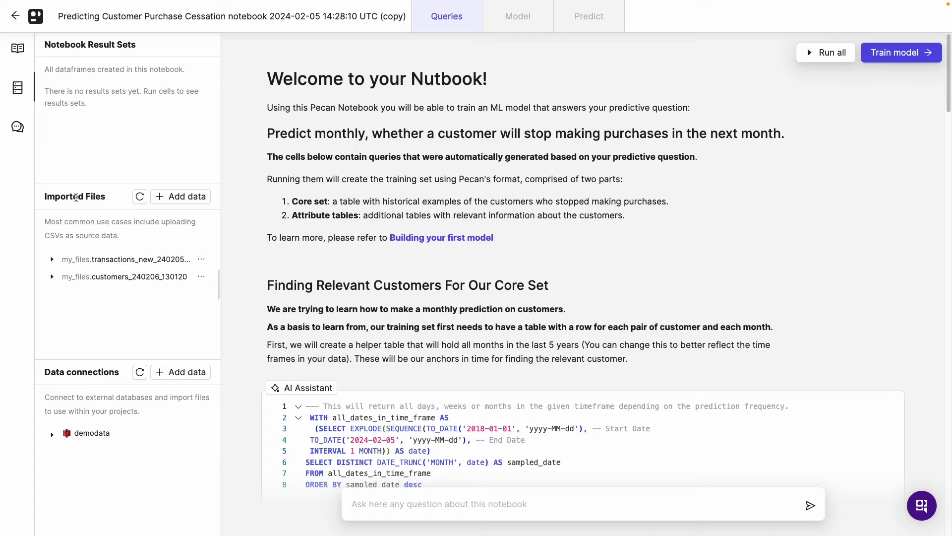
Import customers.csv into the notebook and generate an attribute cell from it
{"action": "left_click", "coordinate": [178, 198]}
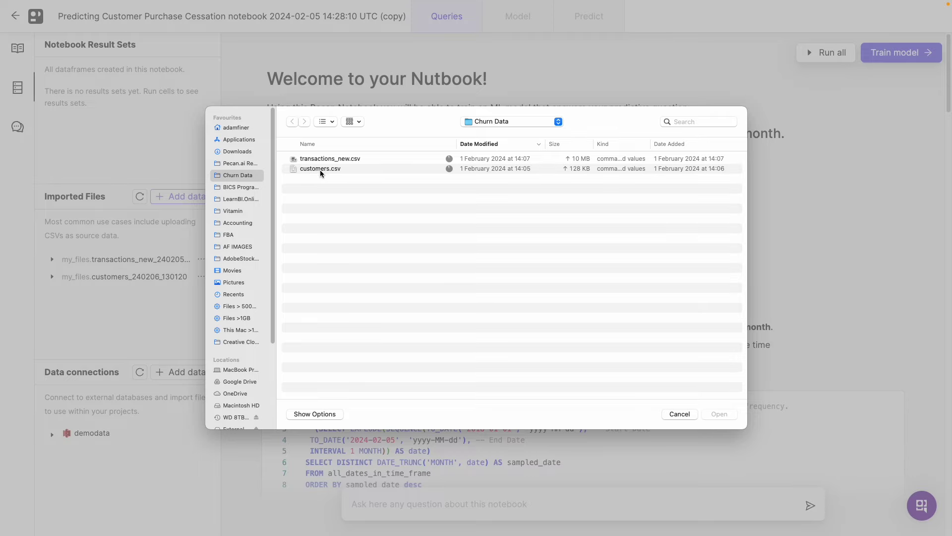
{"action": "left_click", "coordinate": [320, 169]}
{"action": "left_click", "coordinate": [692, 417]}
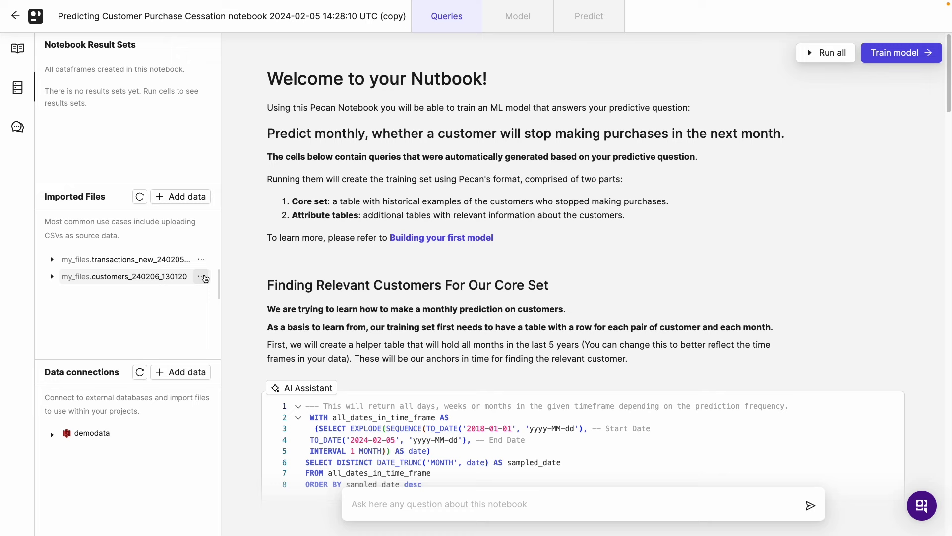
{"action": "left_click", "coordinate": [202, 276]}
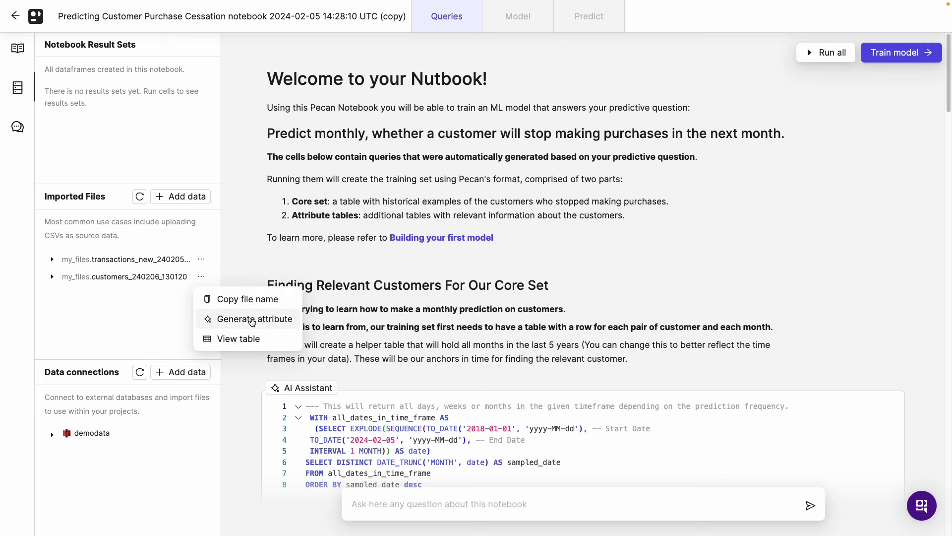
{"action": "left_click", "coordinate": [252, 320]}
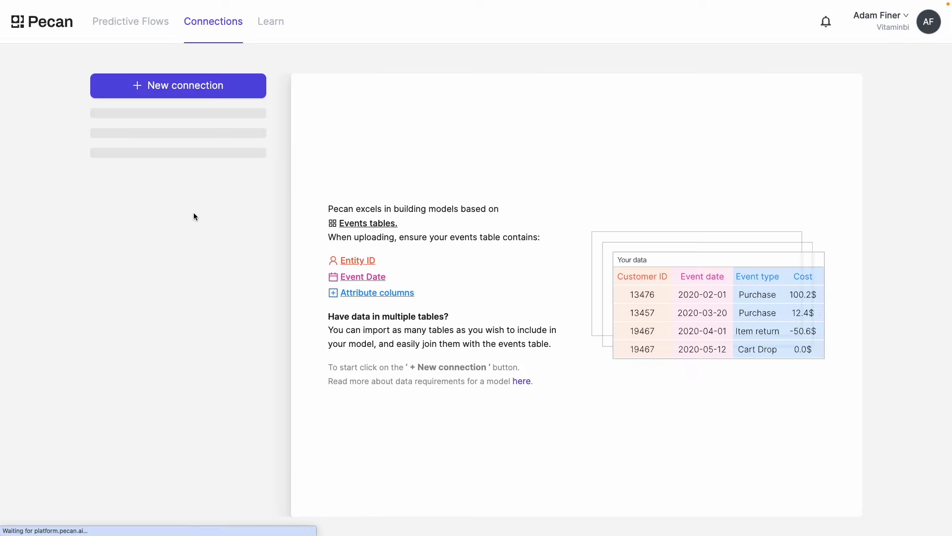
Start a + New connection on the Connections page to review the import connectors
{"action": "left_click", "coordinate": [196, 90]}
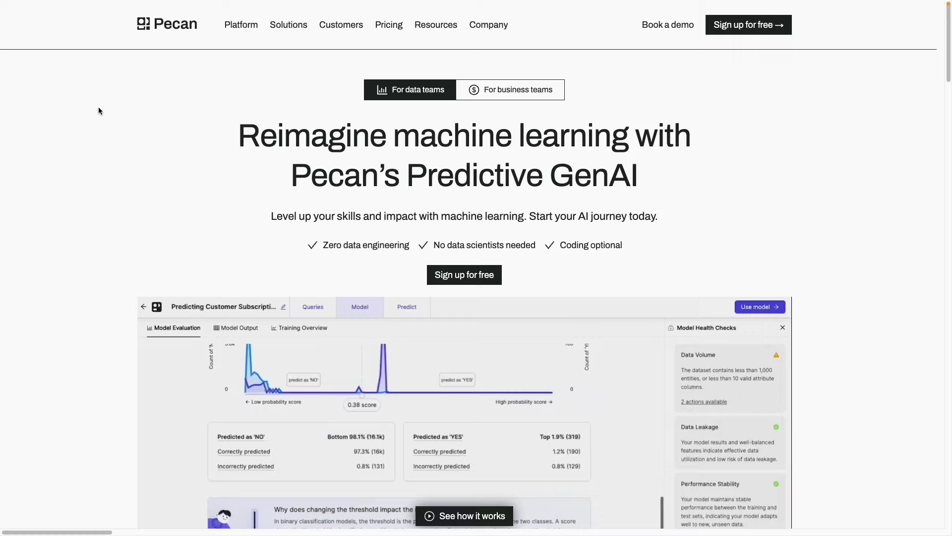
Return to the copied notebook showing the attr_customers_240206_130120 attribute cell
{"action": "mouse_move", "coordinate": [273, 24]}
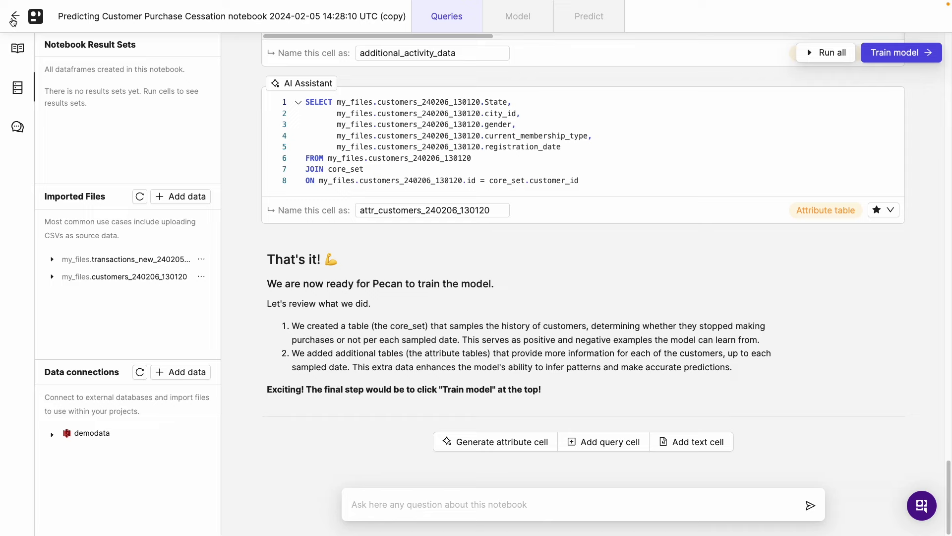
Go back Home to the Predictive Flows list with the original and copied flows
{"action": "left_click", "coordinate": [15, 17]}
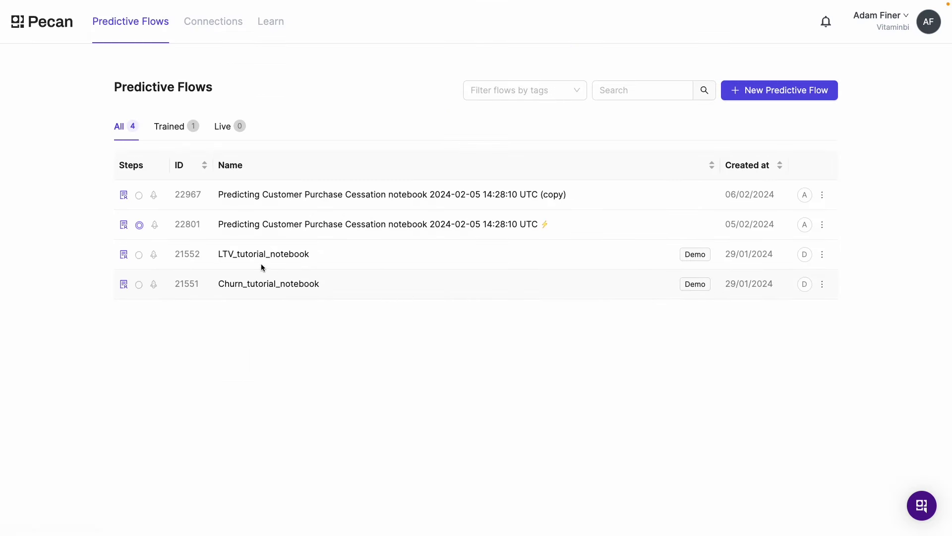